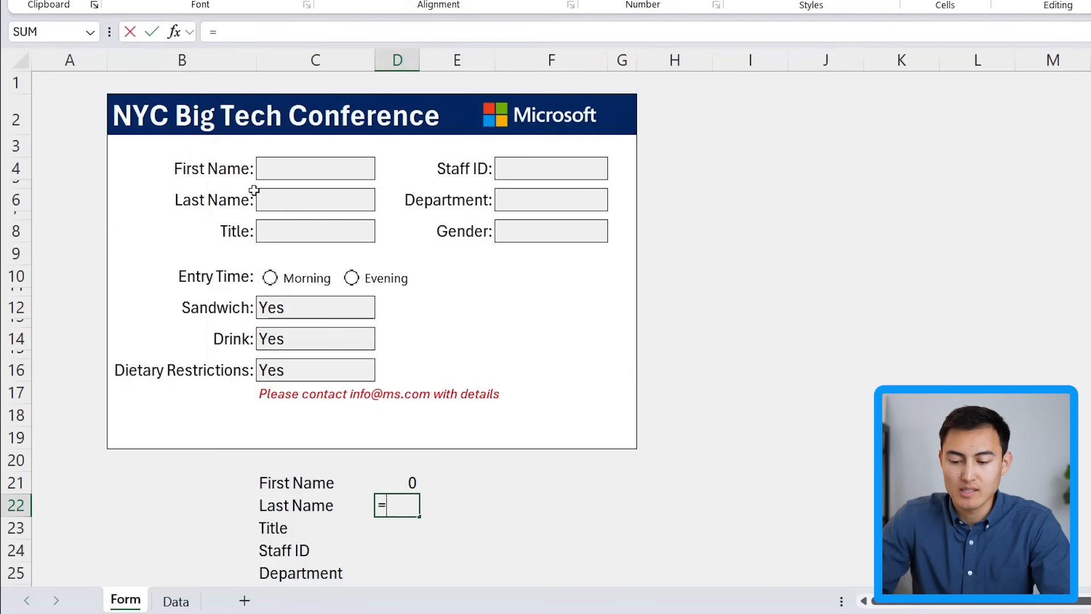
- Link the Last Name, Title, Staff ID, Department, Gender, Sandwich, Drink and Dietary Restrictions cells in column D to their form fields, leaving Entry Time empty
click(285, 195)
key(Return)
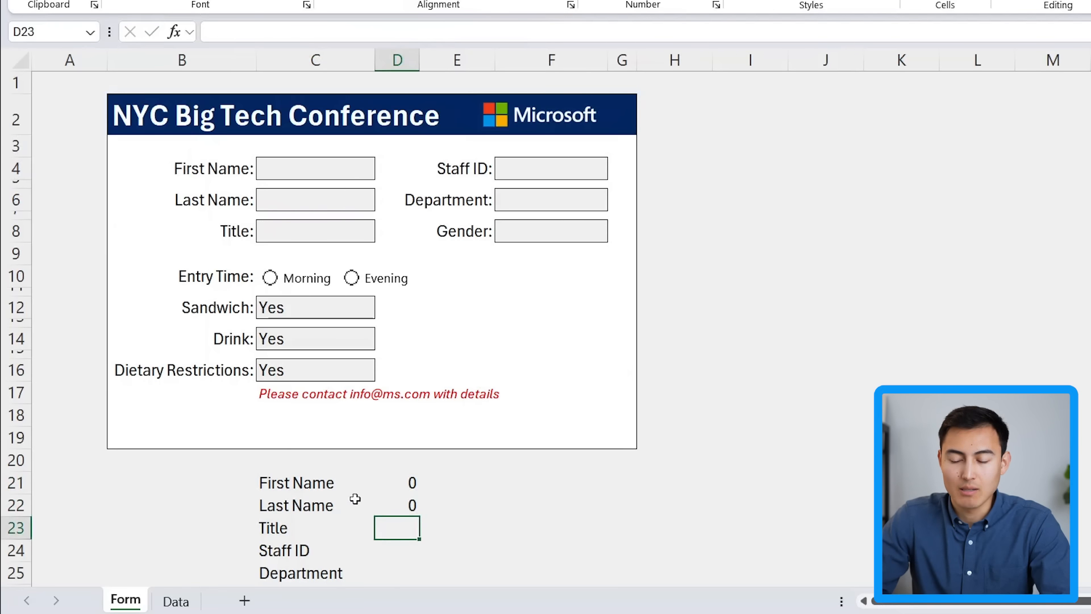
scroll(363, 506, down, 1)
text(=)
click(314, 189)
key(Return)
text(=)
click(546, 185)
key(Return)
scroll(472, 206, down, 2)
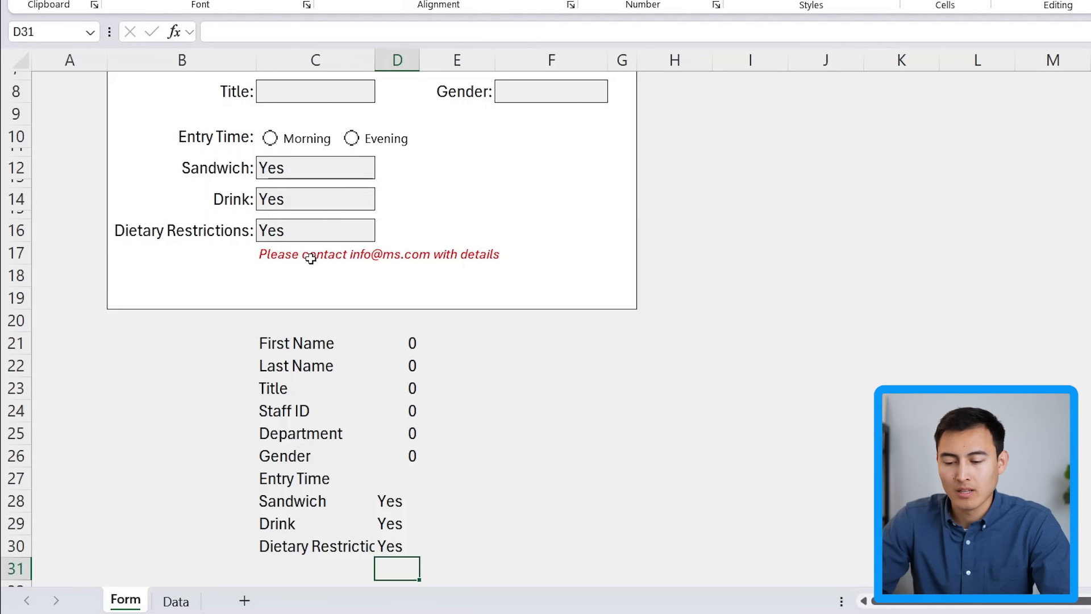
key(Up)
- Set the Morning option button to Checked with cell link $E$27, and test the link by choosing Evening
click(409, 483)
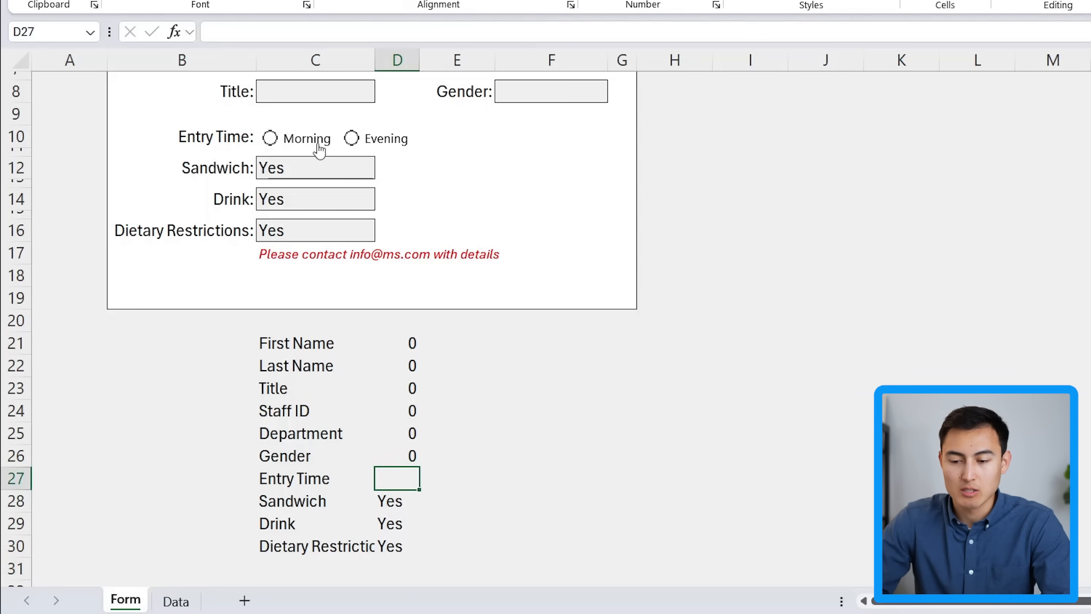
scroll(319, 151, up, 1)
right_click(298, 164)
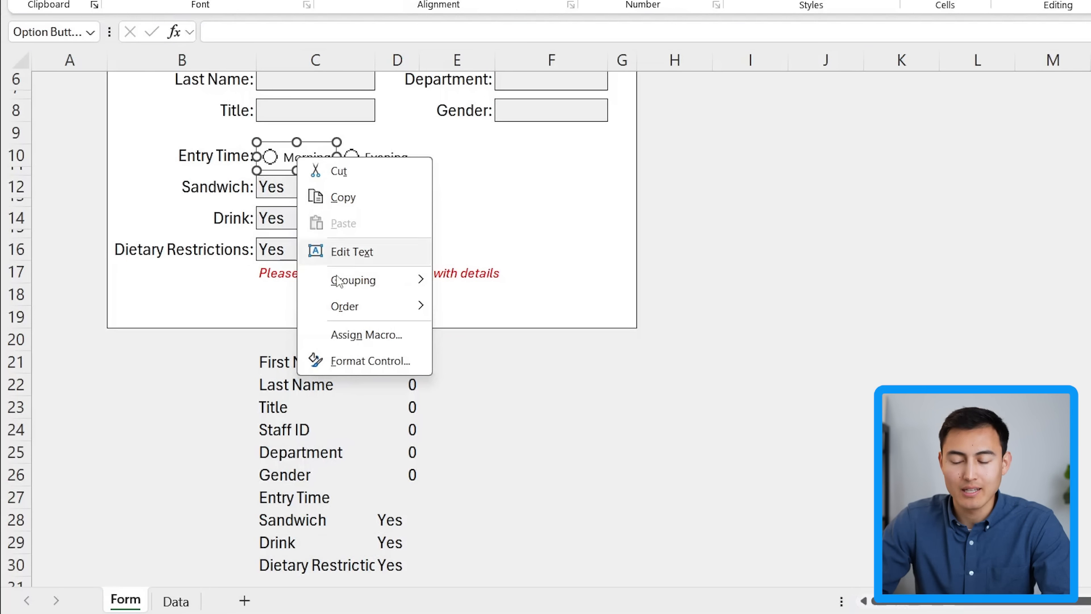
click(361, 366)
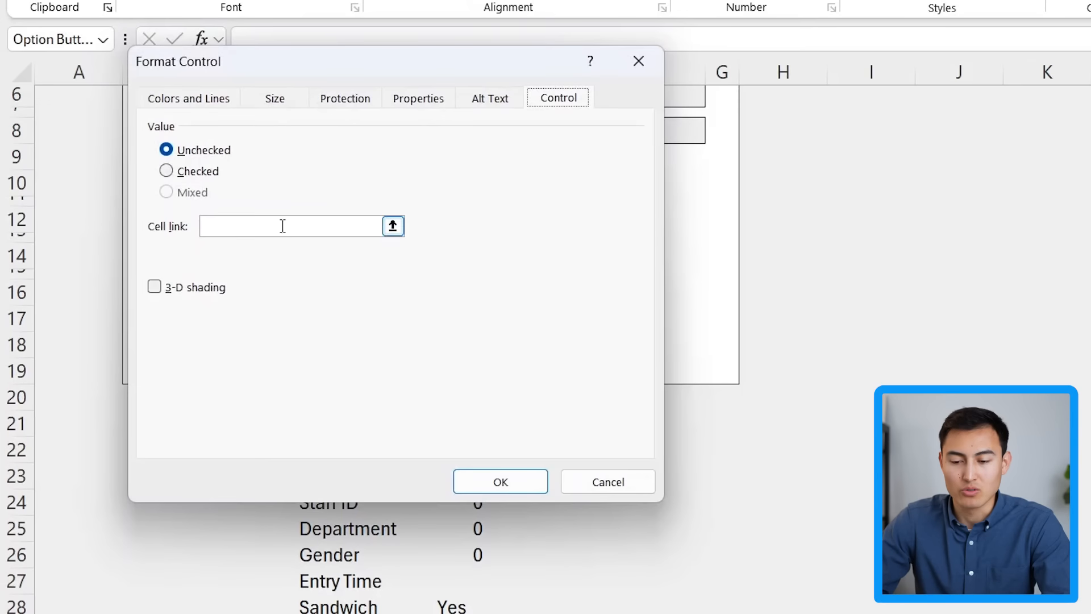
click(186, 170)
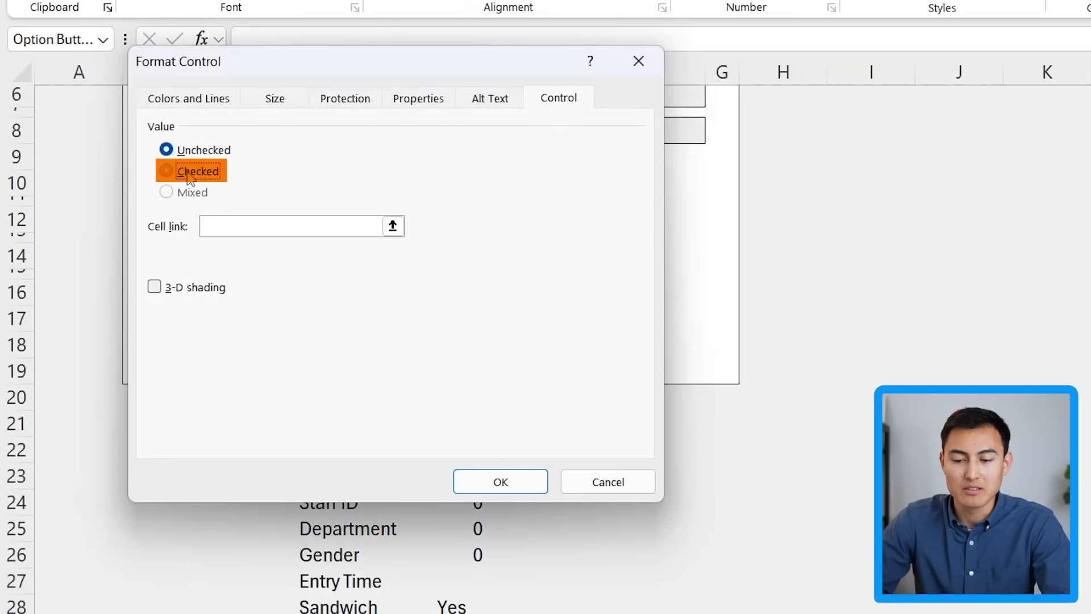
click(392, 227)
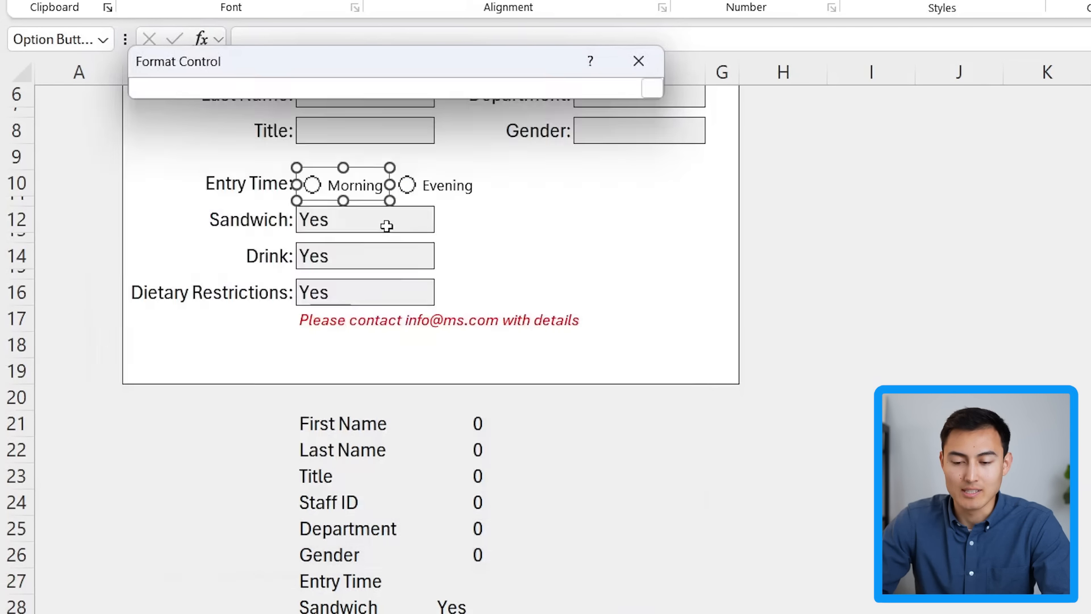
click(517, 587)
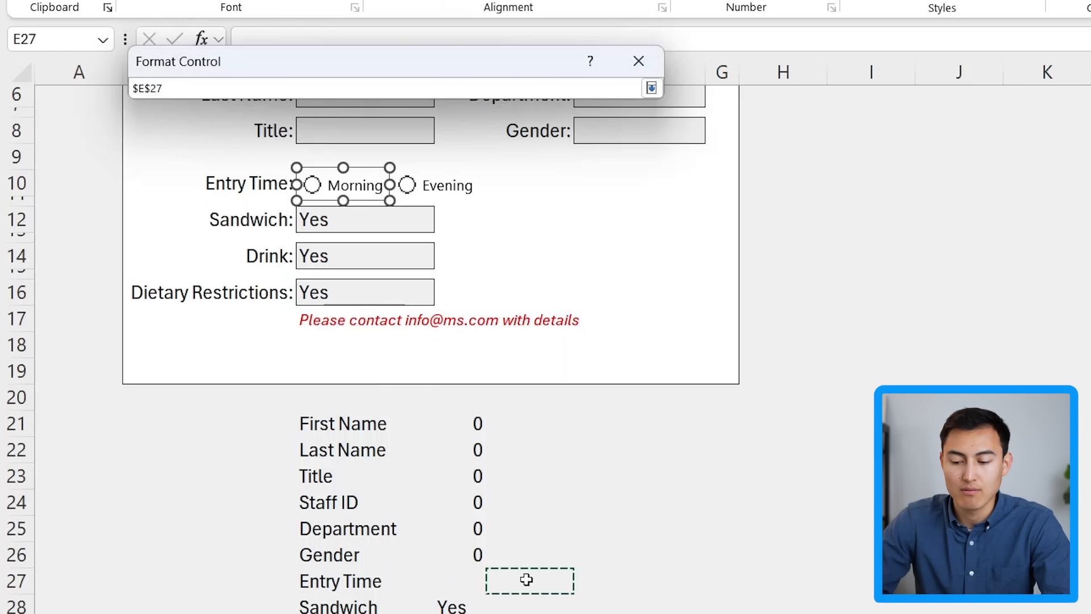
key(Return)
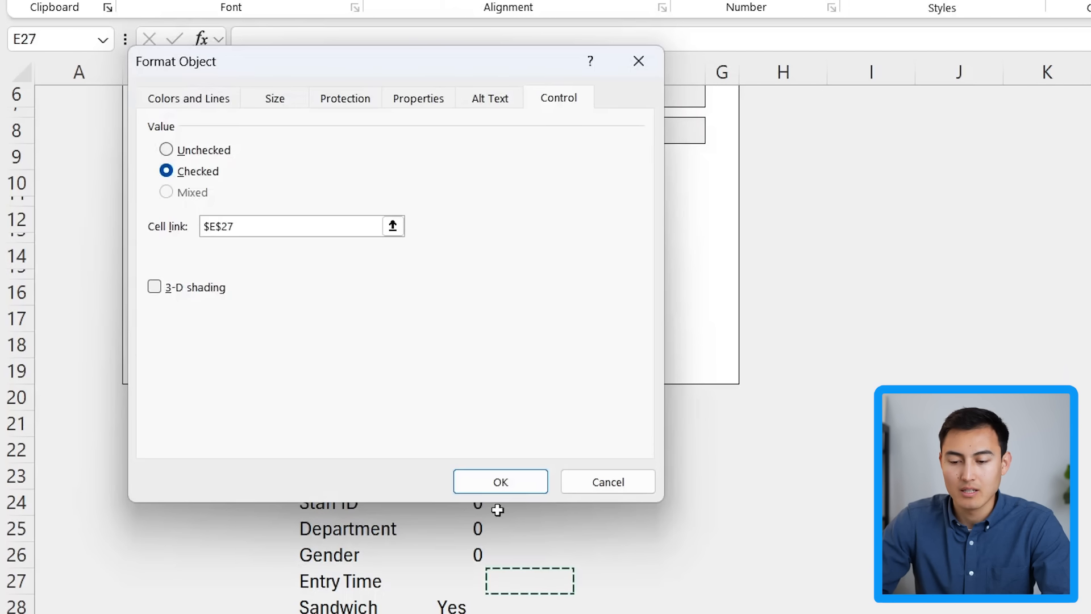
click(499, 483)
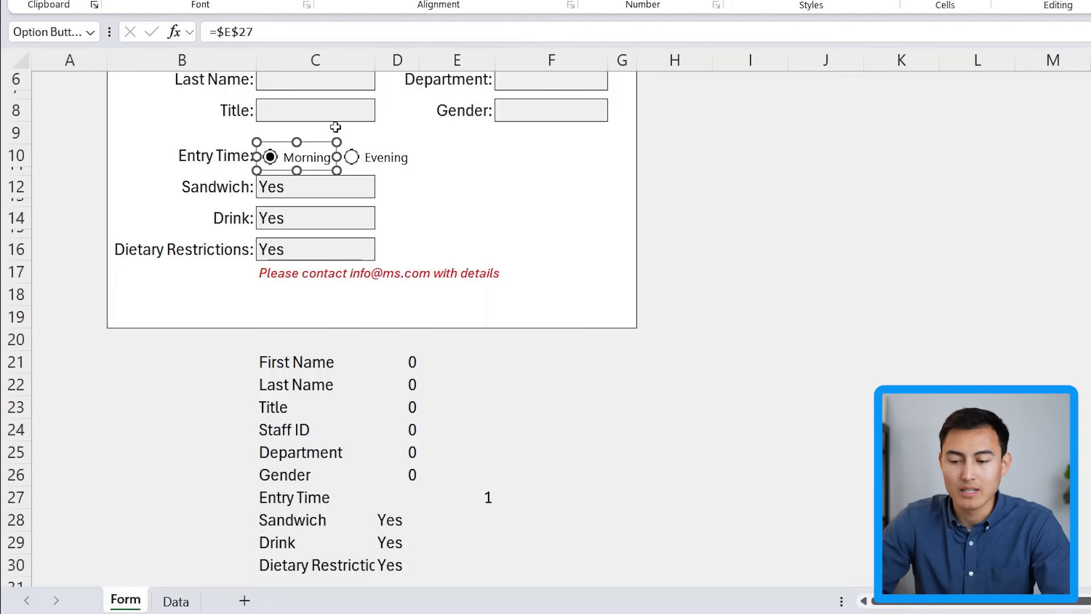
click(353, 160)
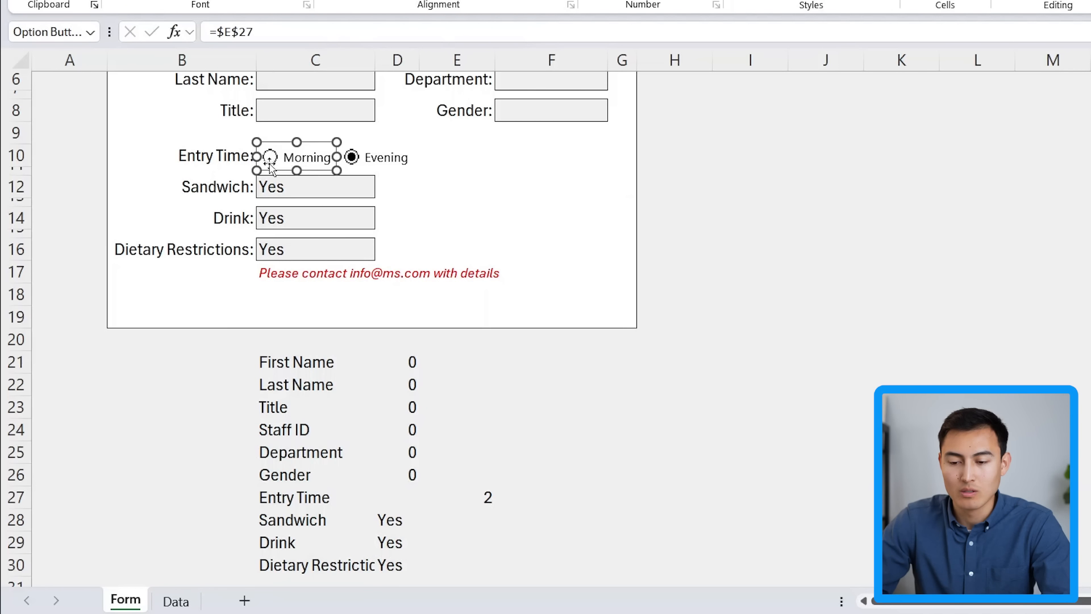
- Enter =IF(E27=2,"Evening","Morning") in the Entry Time cell D27, and test it by choosing Morning in the form
click(392, 500)
text(=if)
key(Tab)
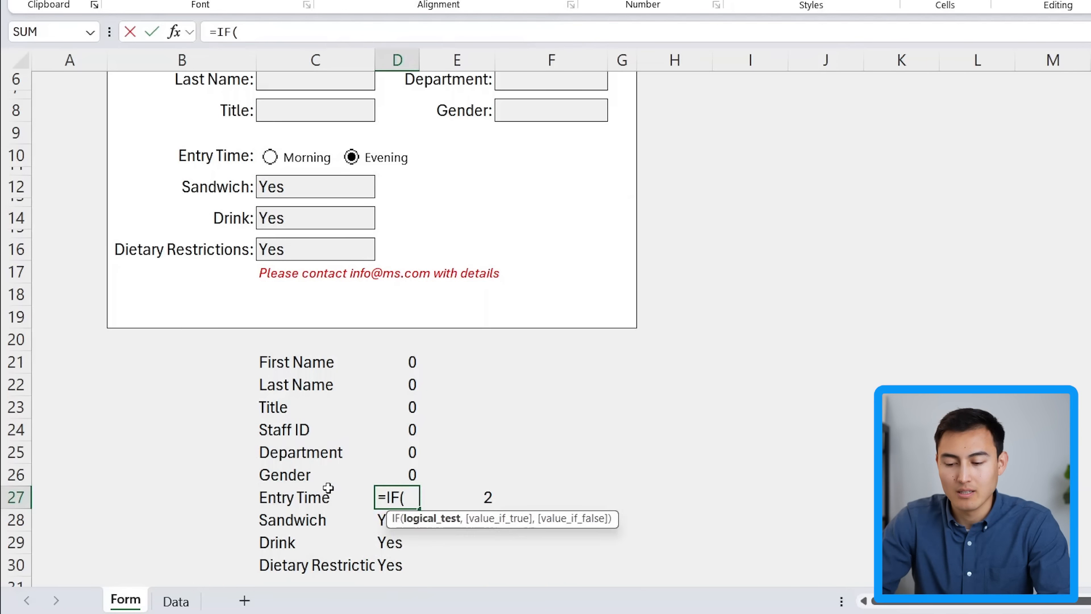
click(483, 498)
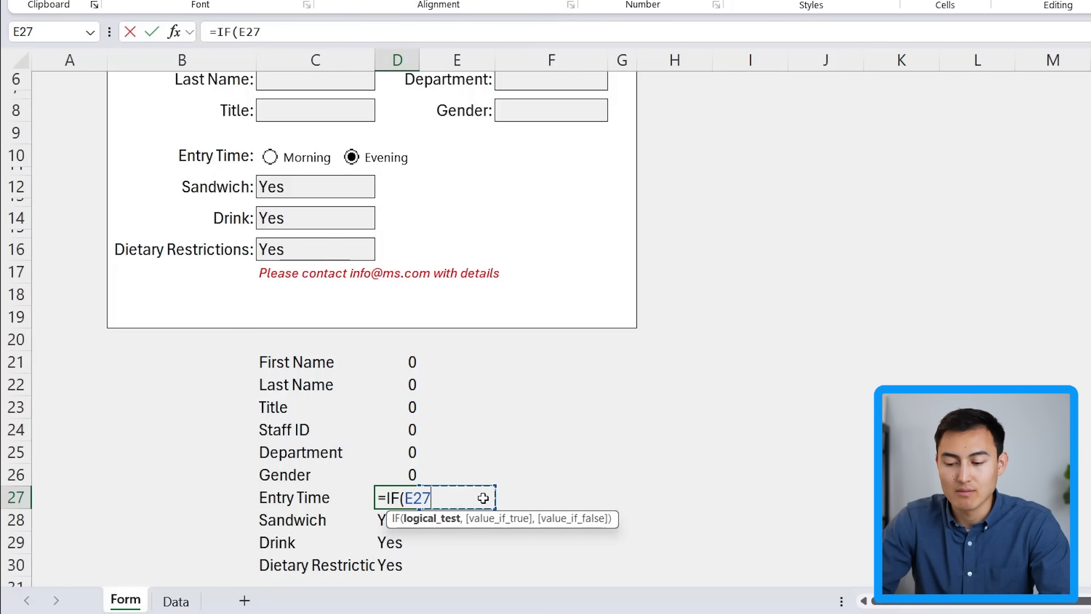
text(=2,"Evenin)
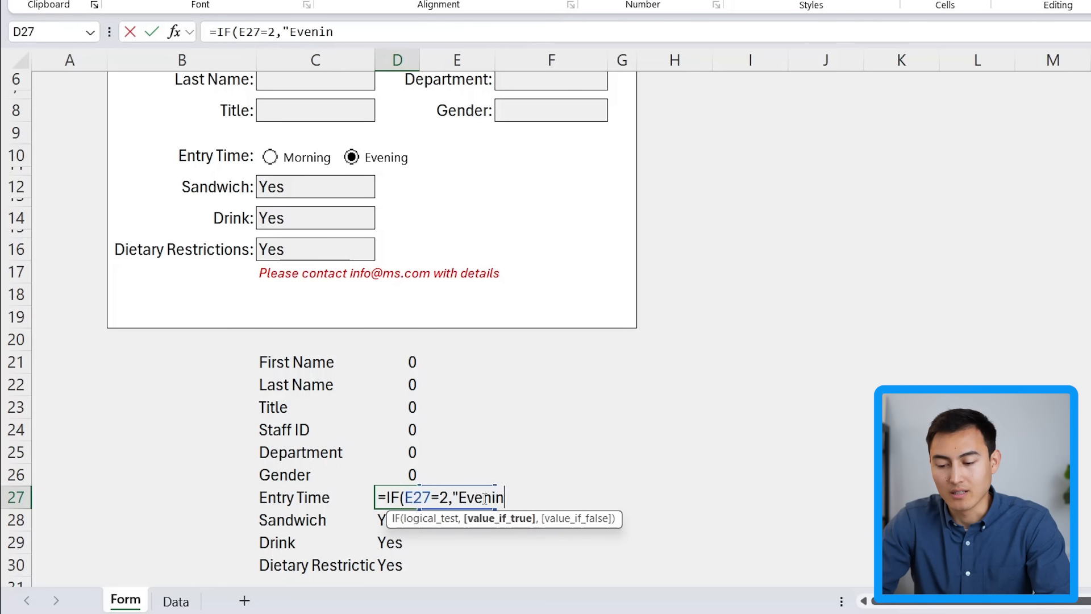
text(g",)
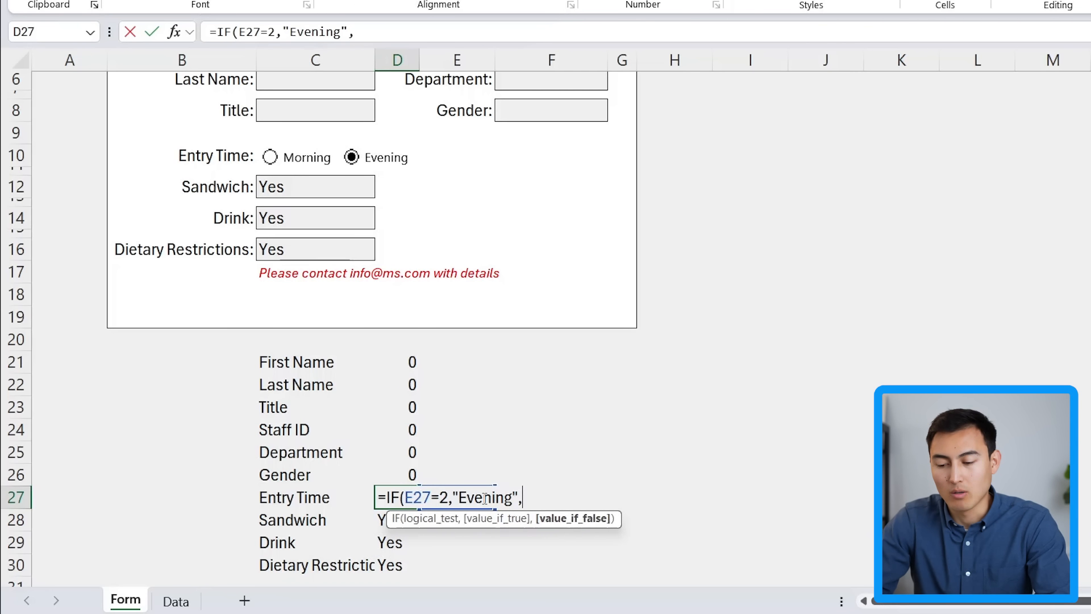
text("Morning)
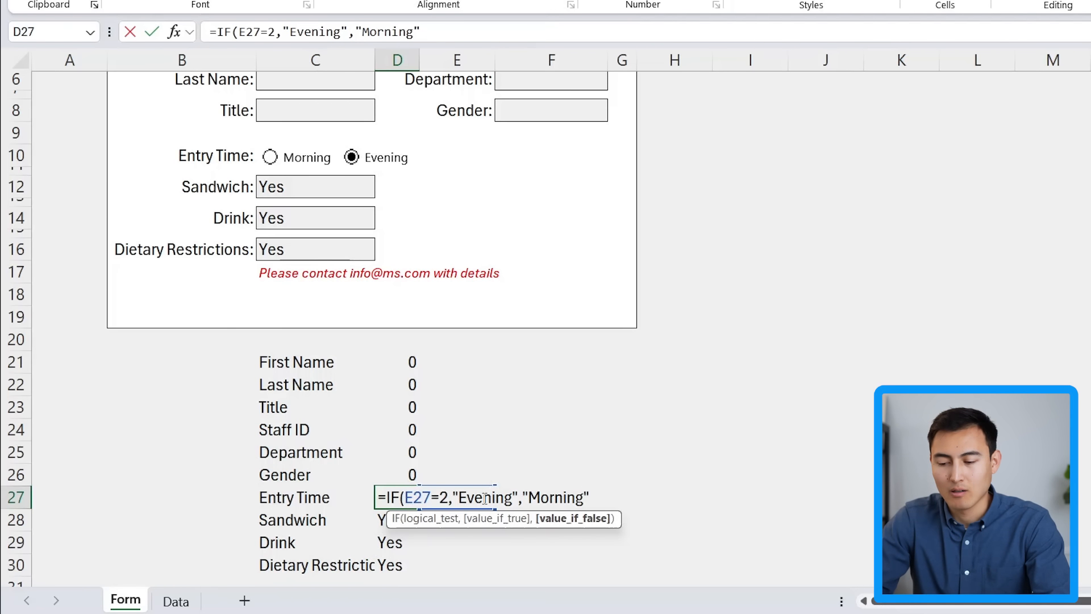
text("))
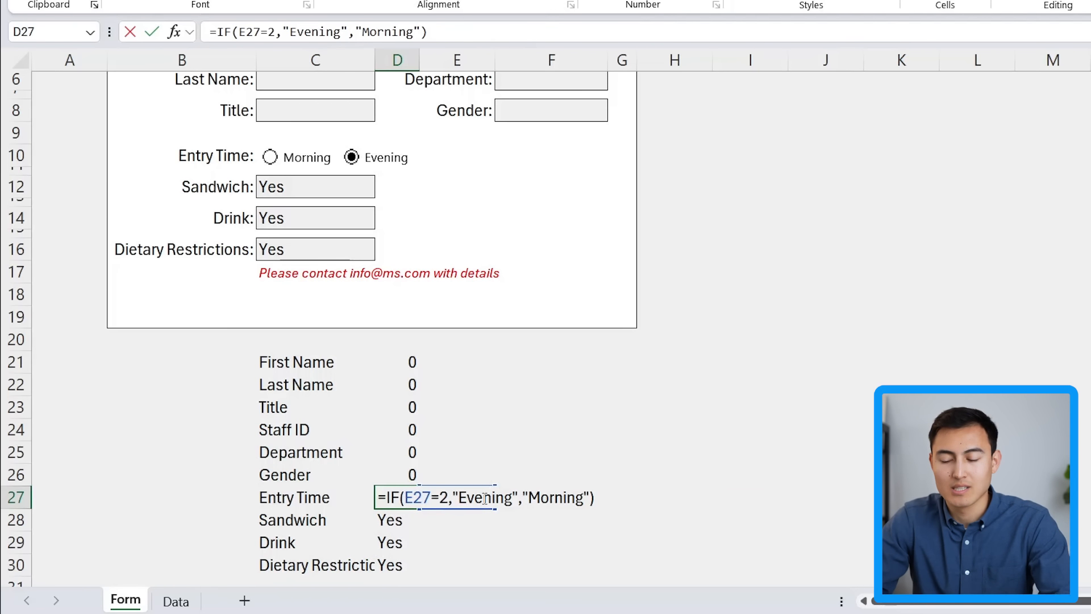
key(Return)
key(Up)
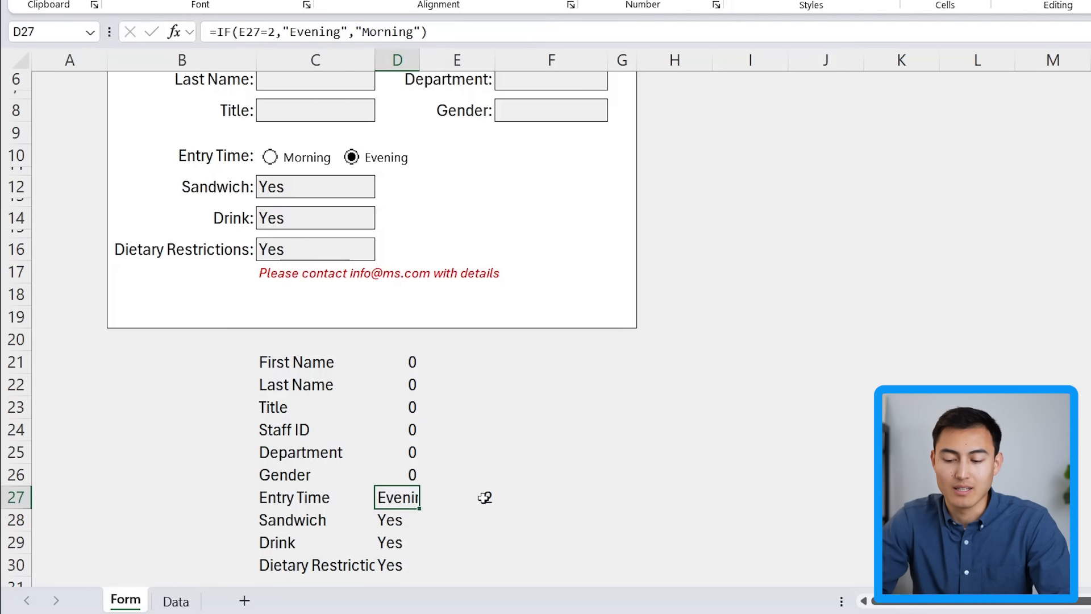
click(270, 165)
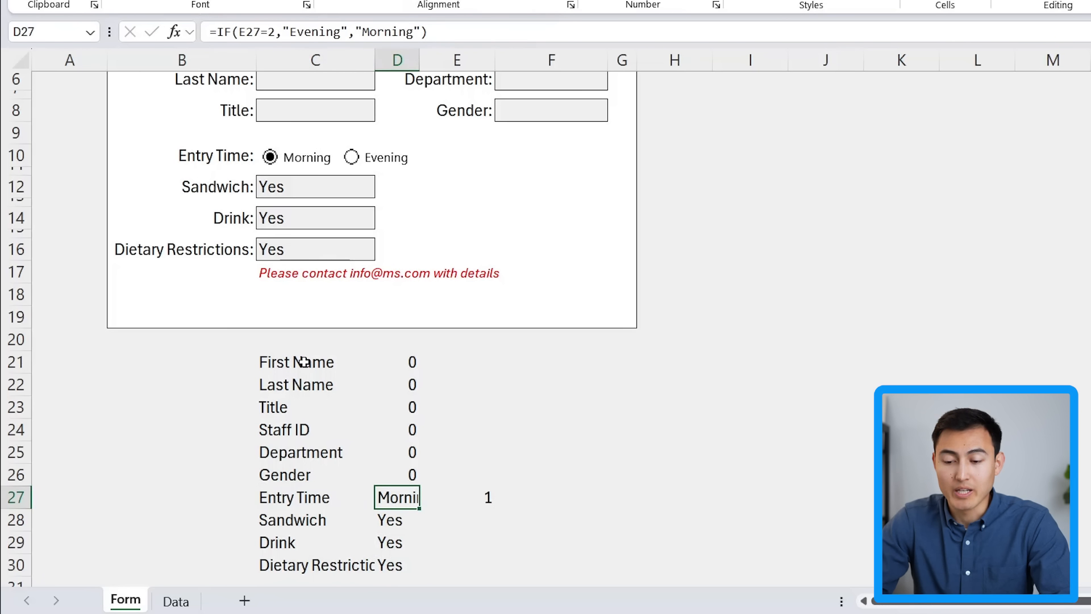
scroll(304, 361, up, 2)
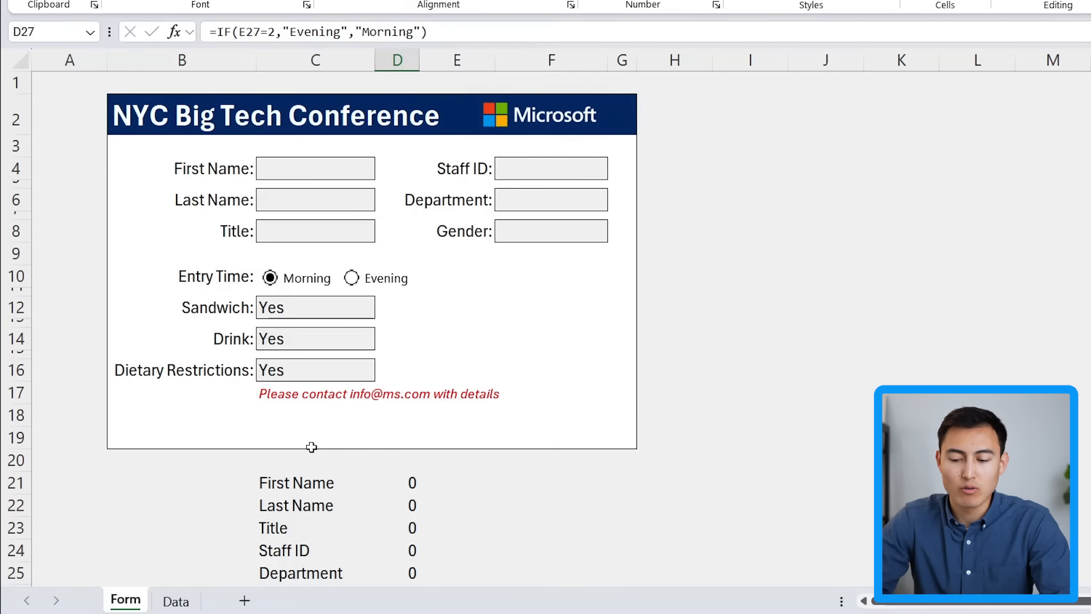
- Copy the field labels C21:C30 and paste them as transposed values starting at B2 of the Data sheet
scroll(310, 447, down, 3)
drag(285, 335, 290, 526)
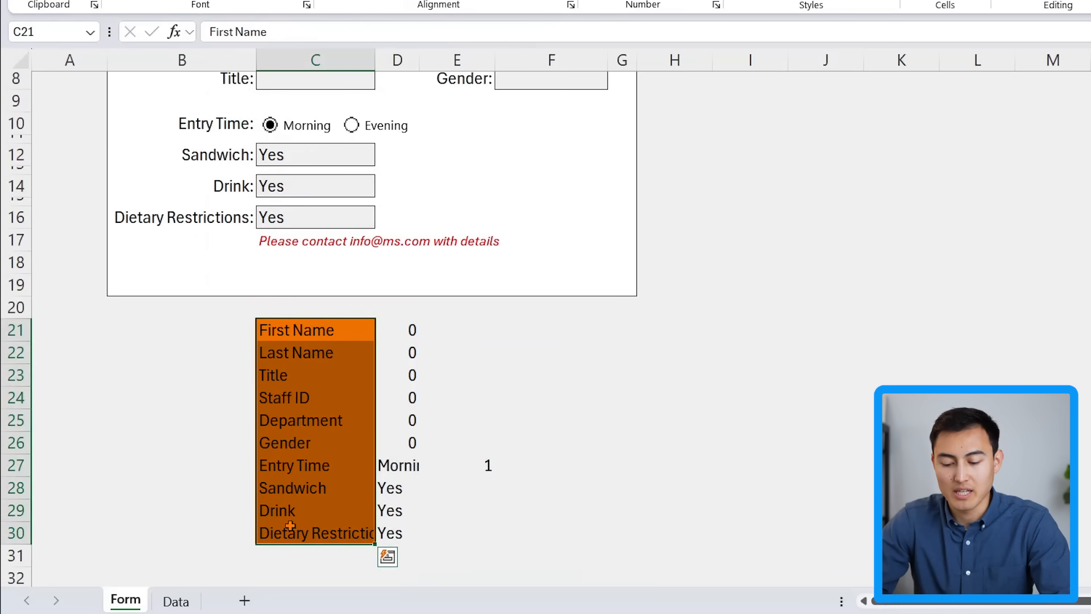
key(ctrl+c)
click(176, 602)
key(Down)
key(Right)
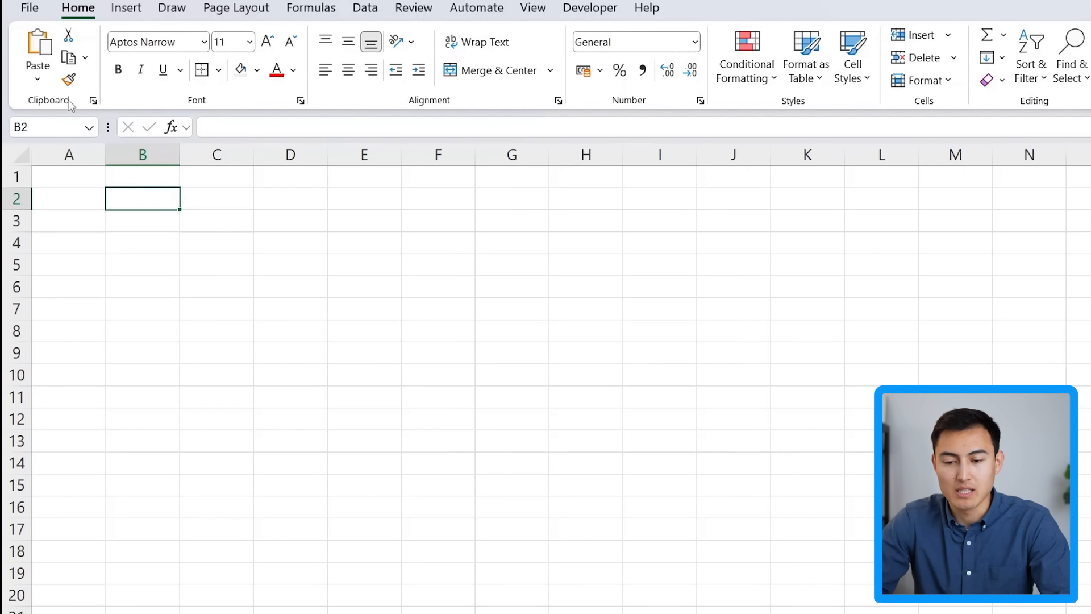
click(41, 79)
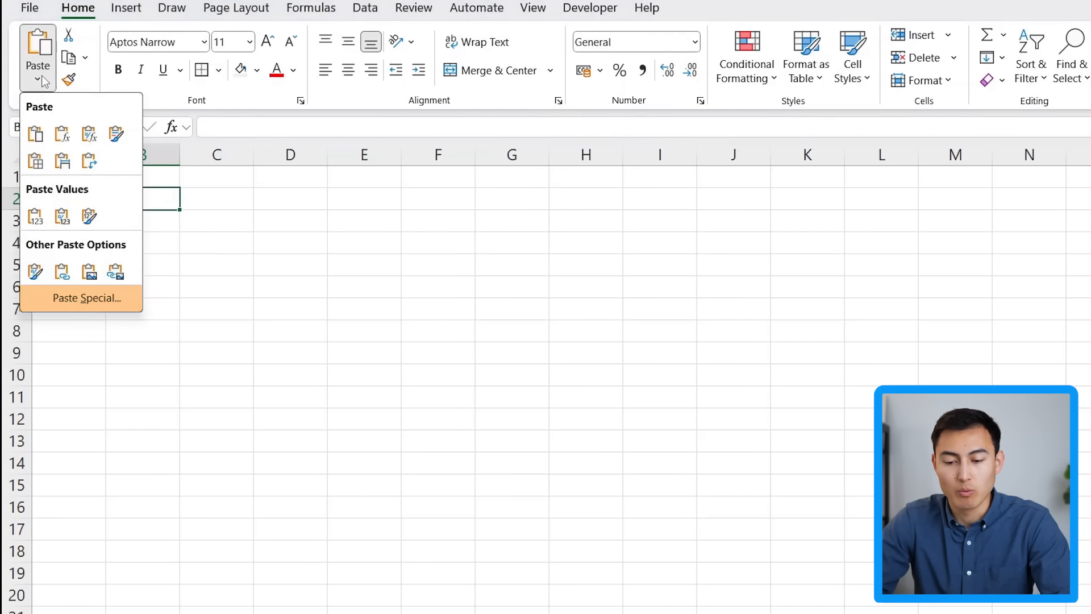
click(89, 302)
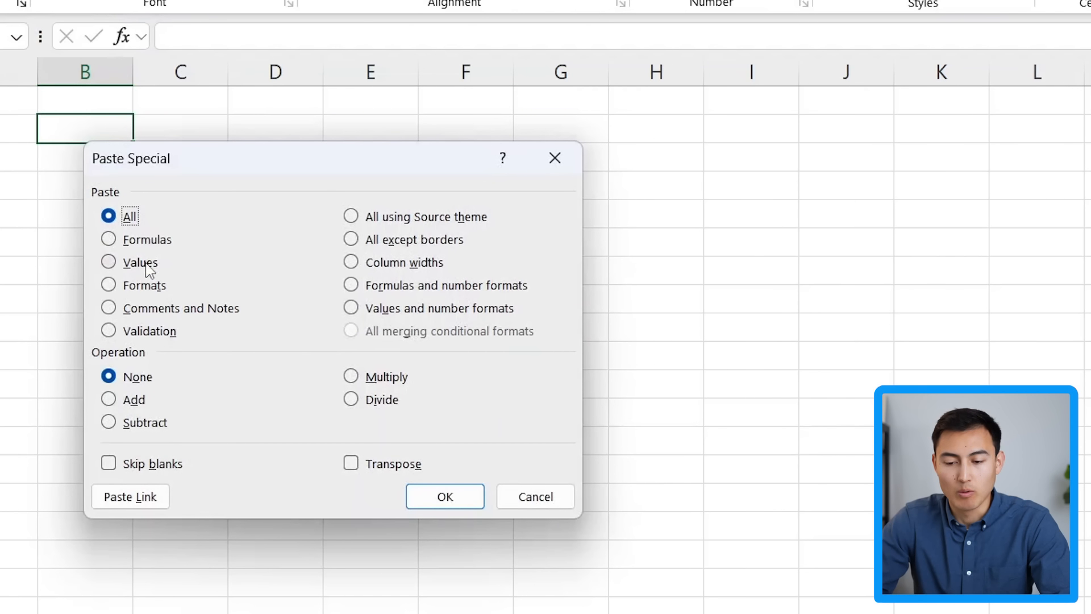
click(141, 263)
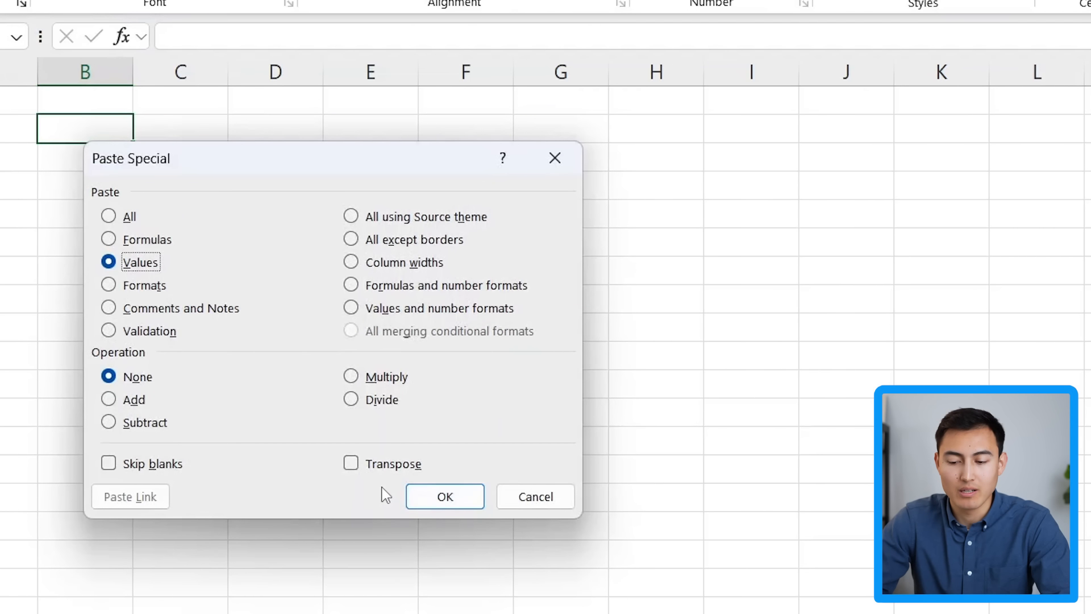
click(378, 465)
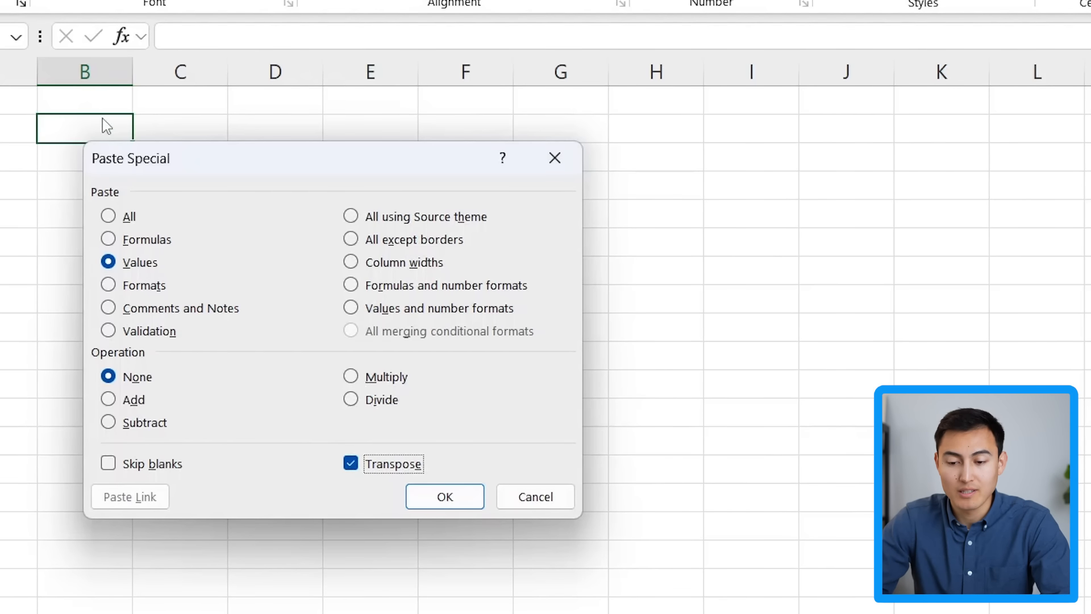
click(438, 487)
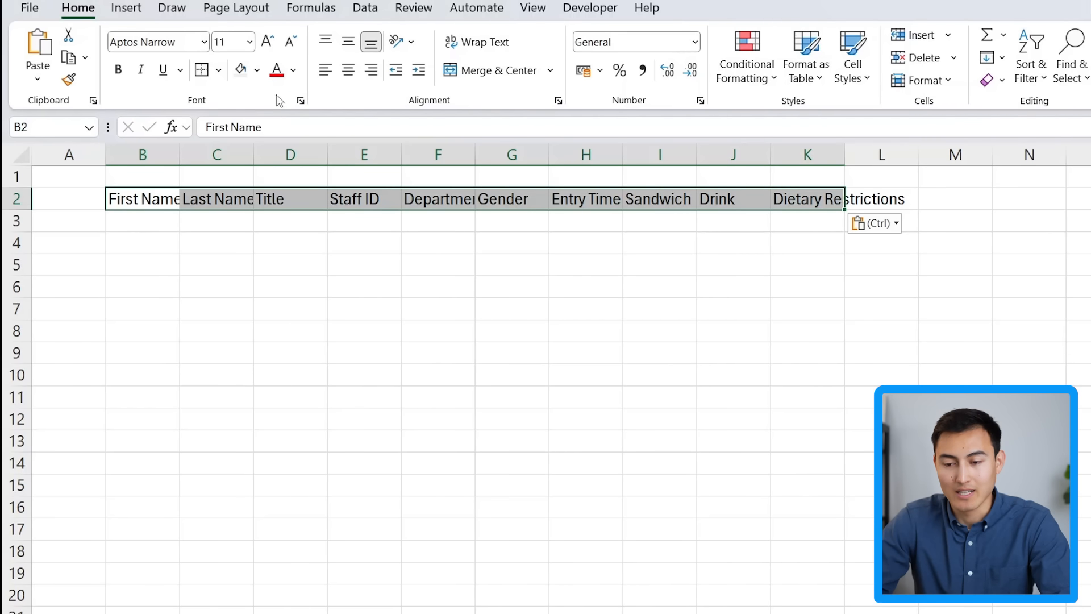
- Format the header row B2:K2 with the recently used dark blue fill and a white font
click(257, 70)
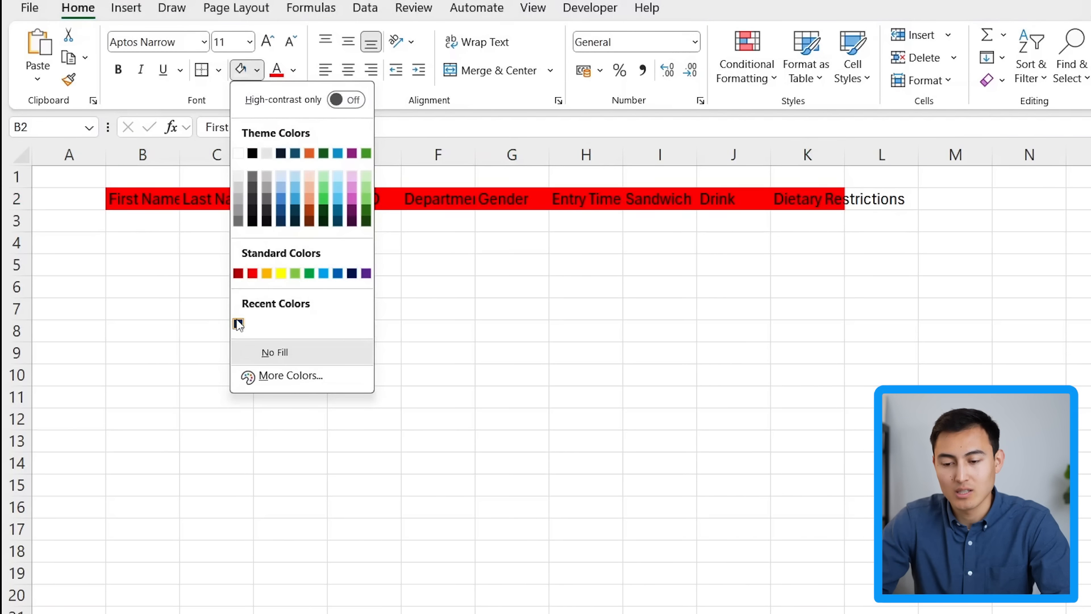
click(238, 323)
click(293, 70)
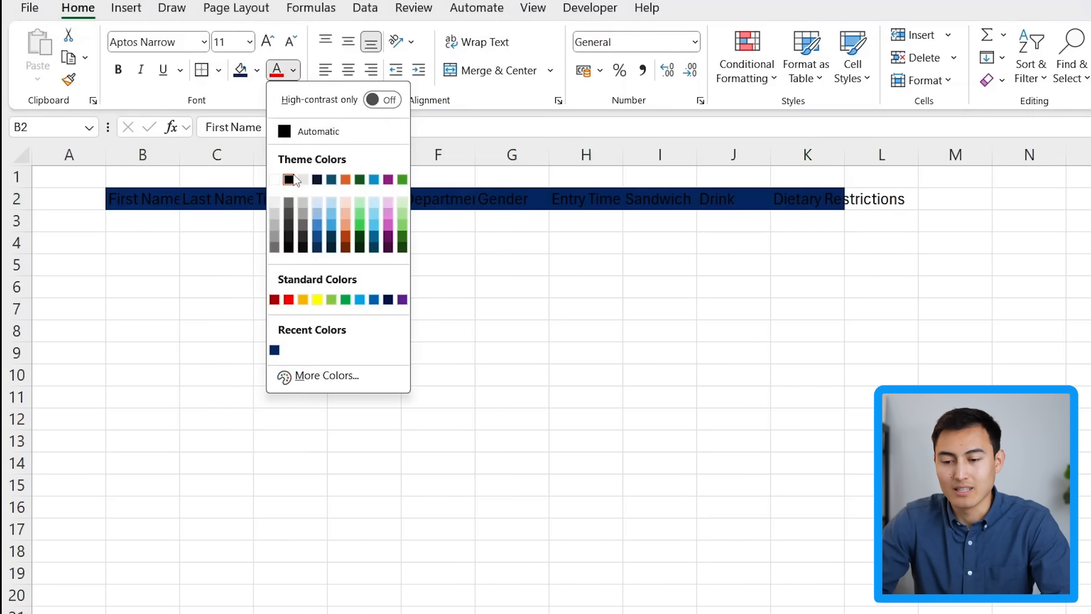
click(274, 180)
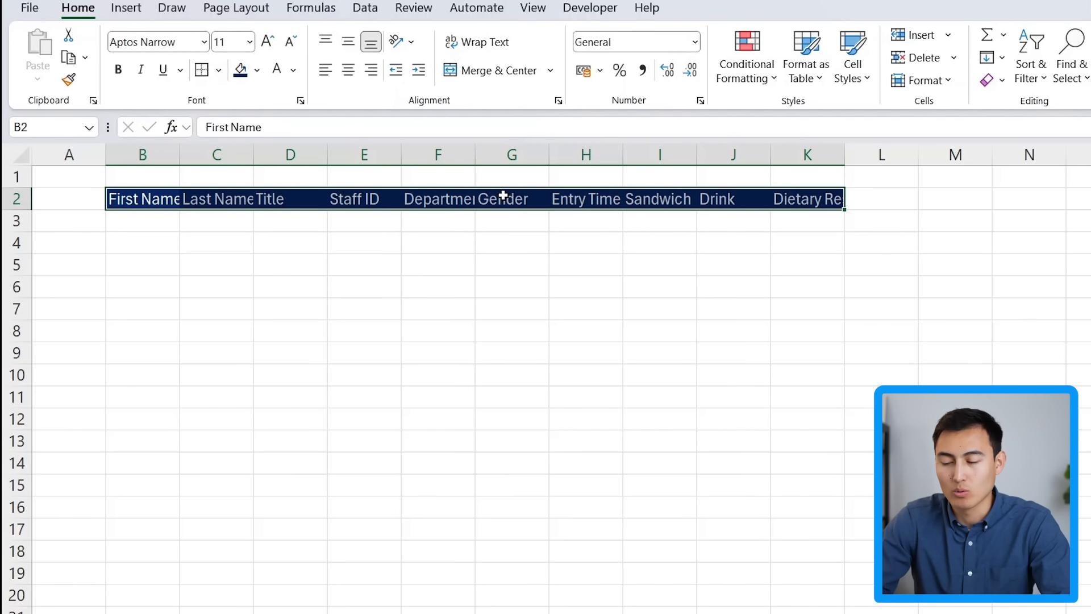
- AutoFit the widths of columns B to K to the header text
key(alt)
key(h)
key(o)
key(i)
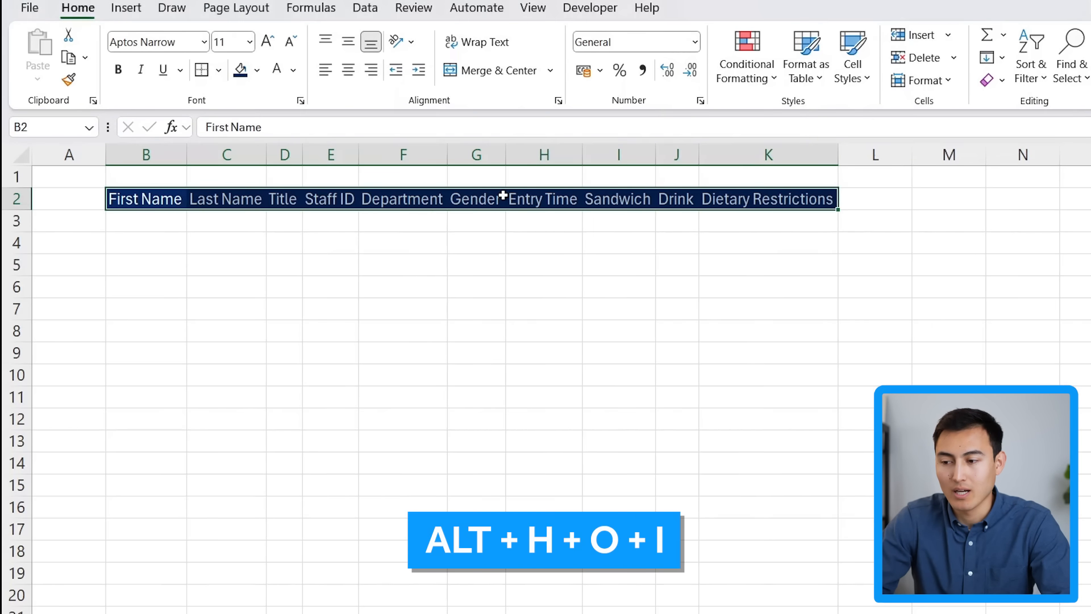
click(953, 83)
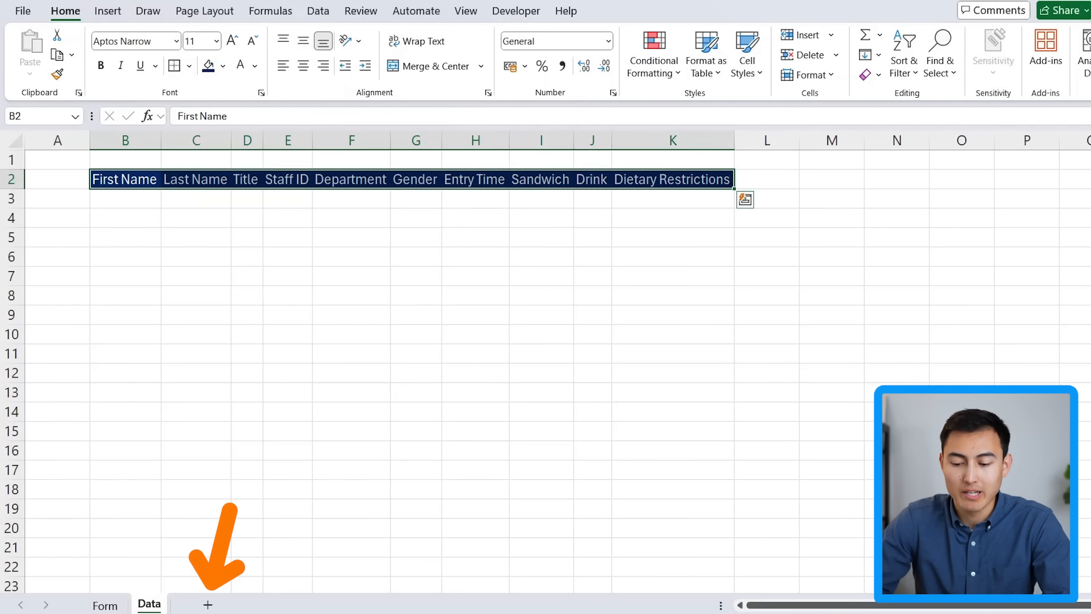
- Add a new worksheet after the Data sheet and name it Raw
click(208, 604)
double_click(192, 606)
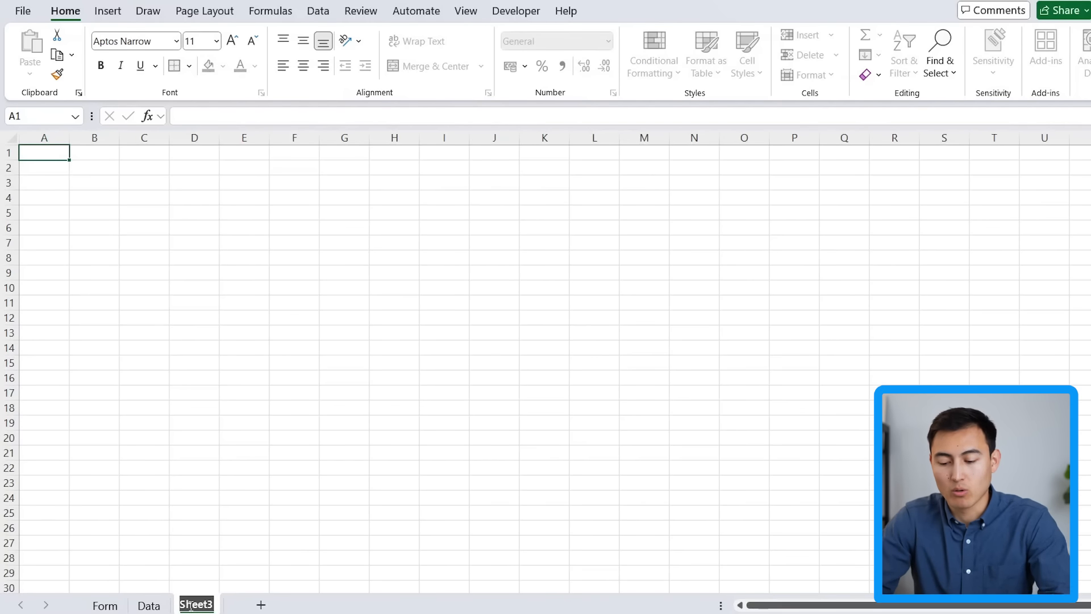
text(Raw)
key(Return)
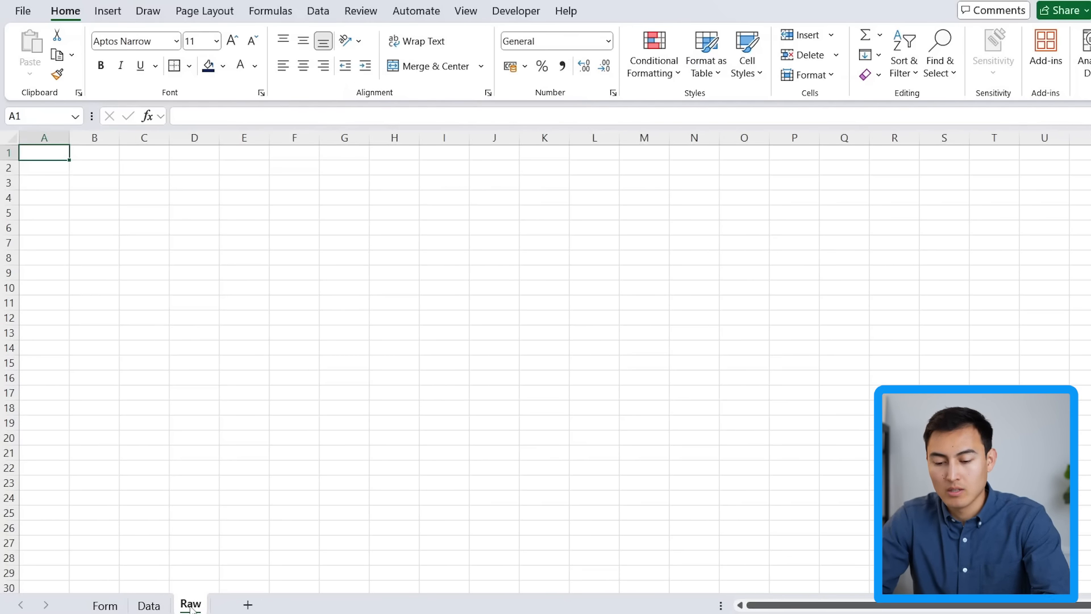
scroll(192, 608, up, 2)
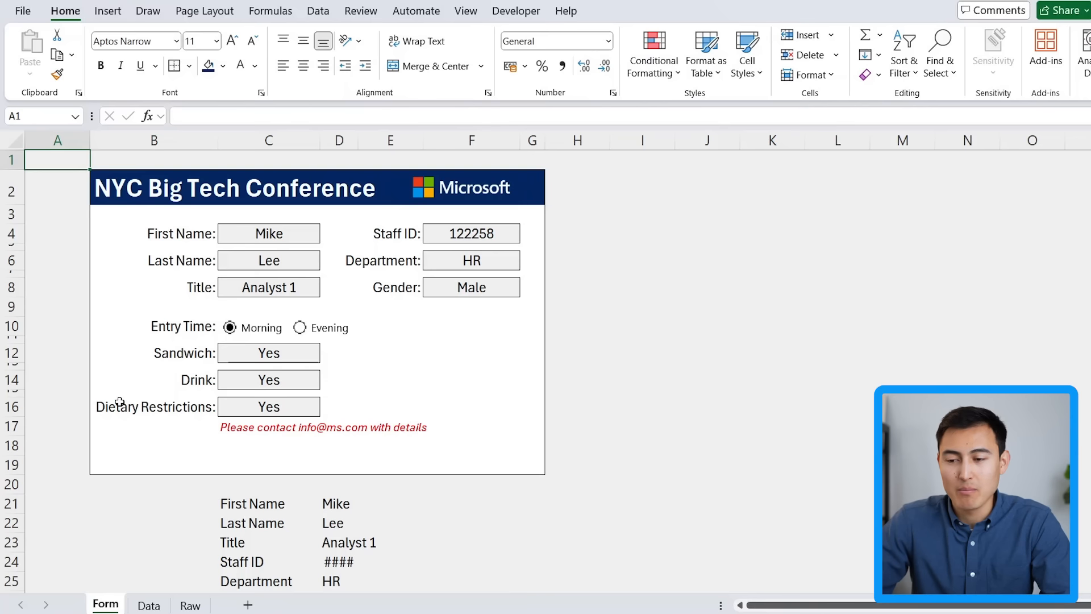
- Start recording a macro named Autome, stored in This Workbook
click(515, 13)
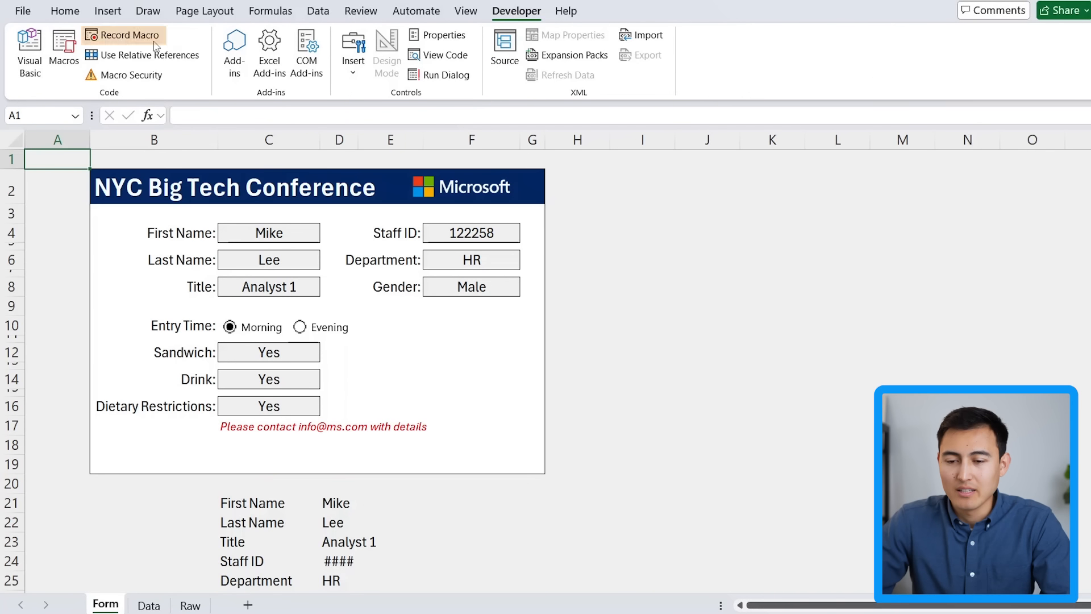
click(144, 37)
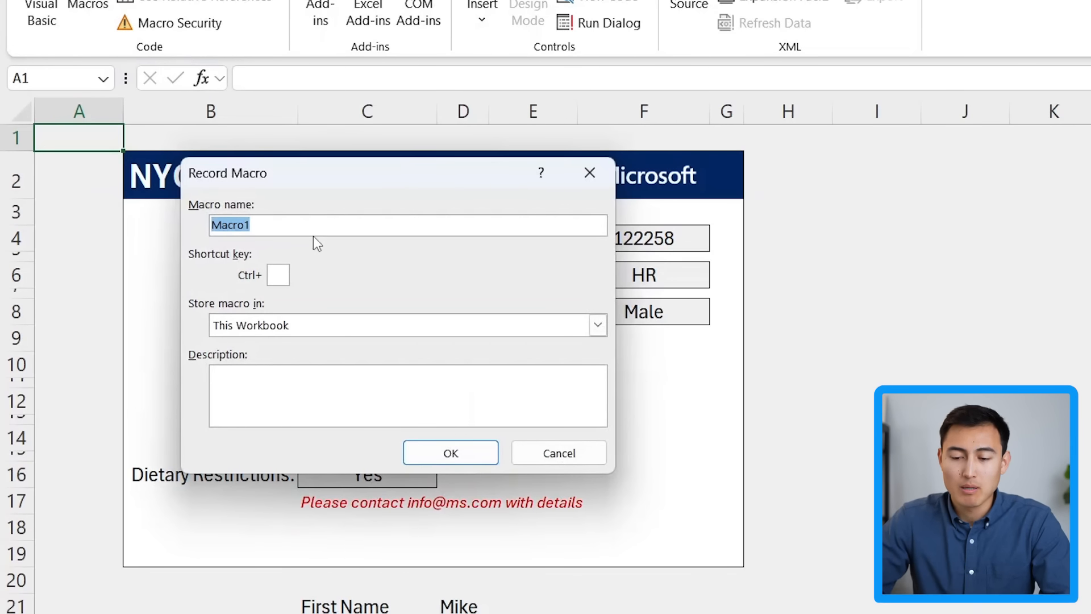
text(Autome)
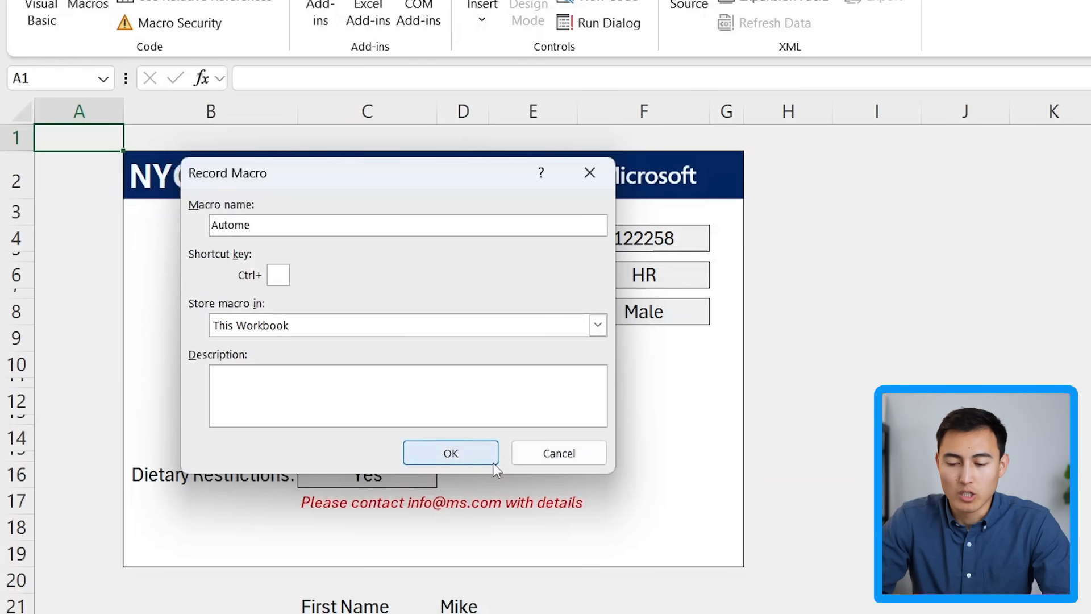
click(473, 457)
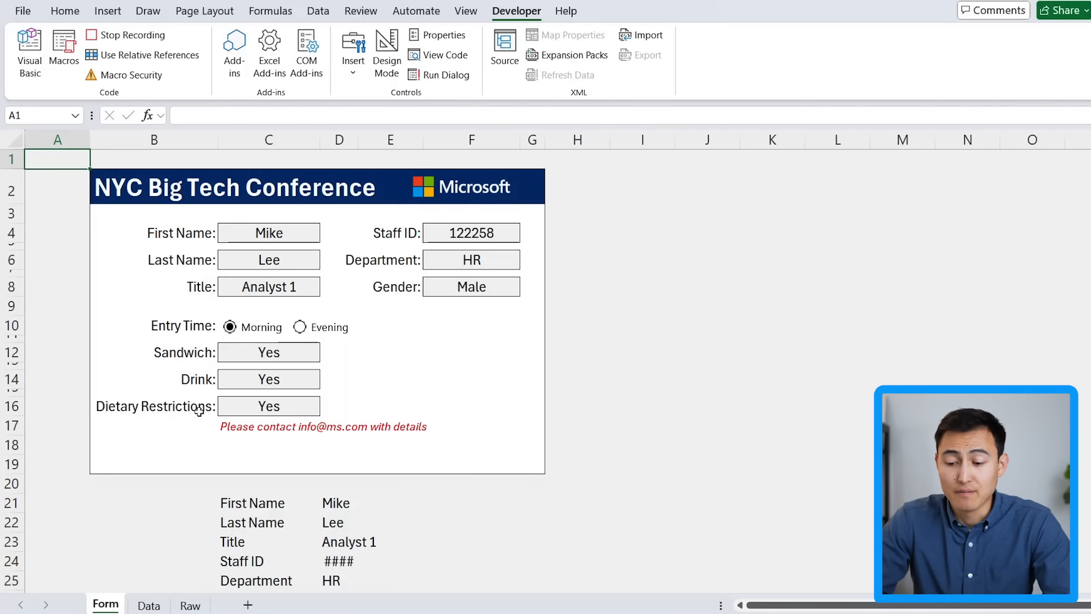
- Copy the linked entries D21:D30 and paste them as transposed values at A1 of the Raw sheet
scroll(199, 411, down, 3)
drag(335, 342, 337, 513)
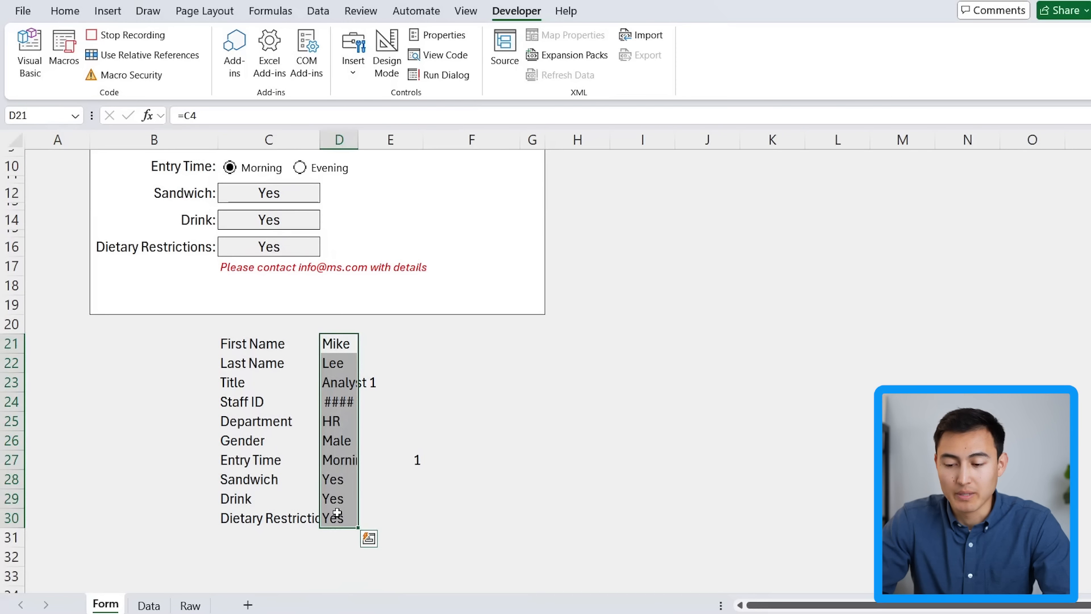
key(ctrl+c)
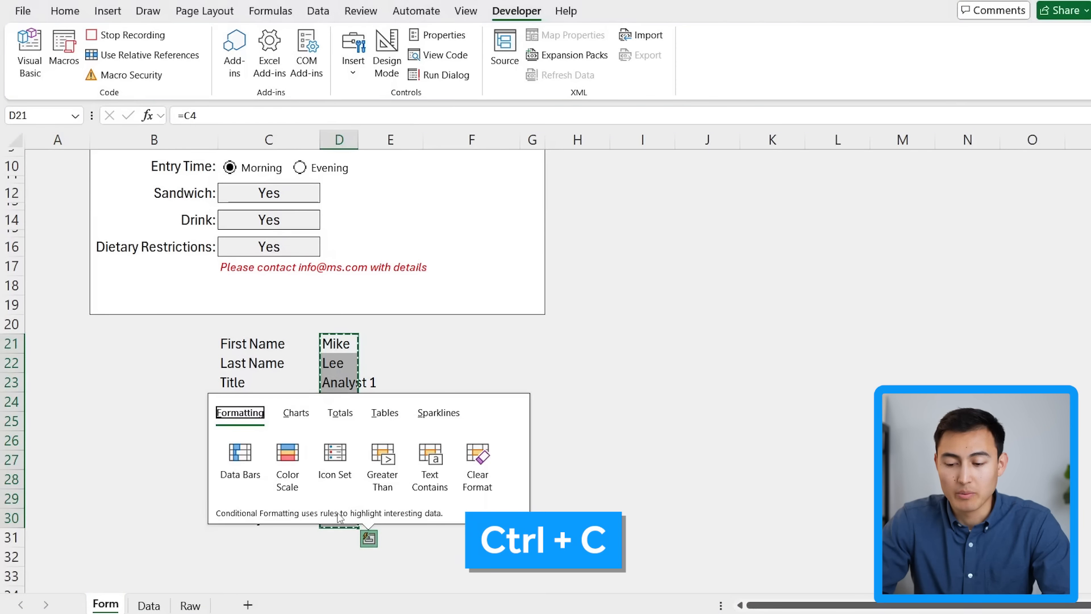
click(190, 604)
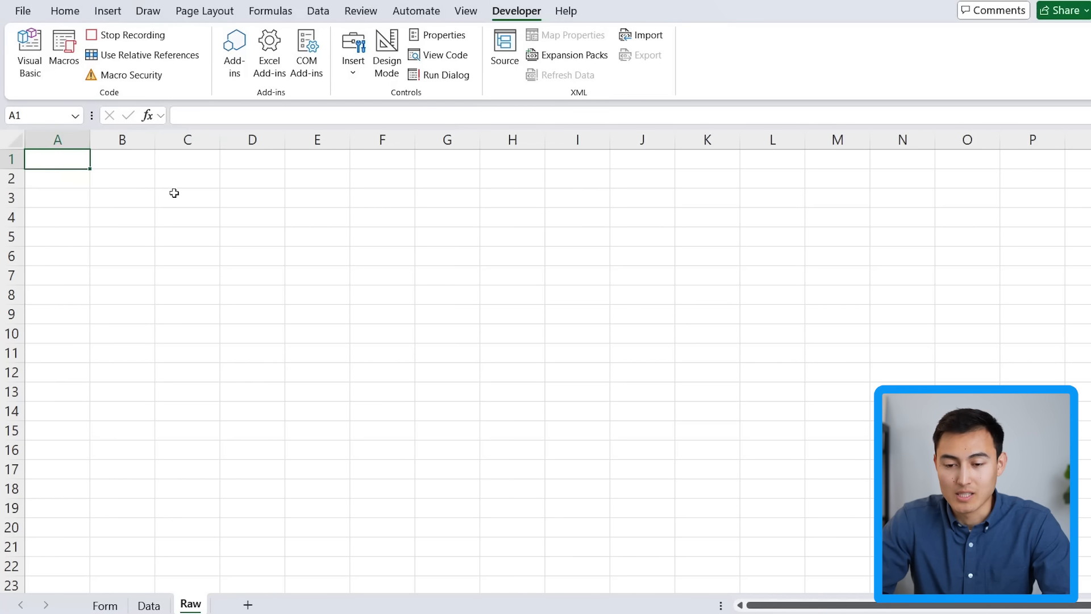
right_click(66, 164)
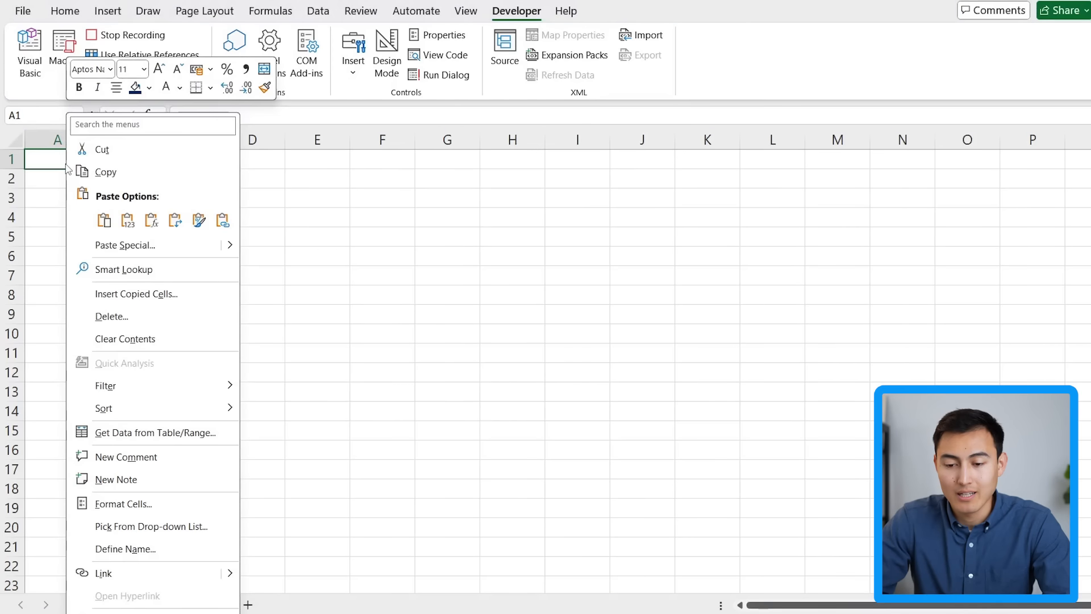
click(135, 249)
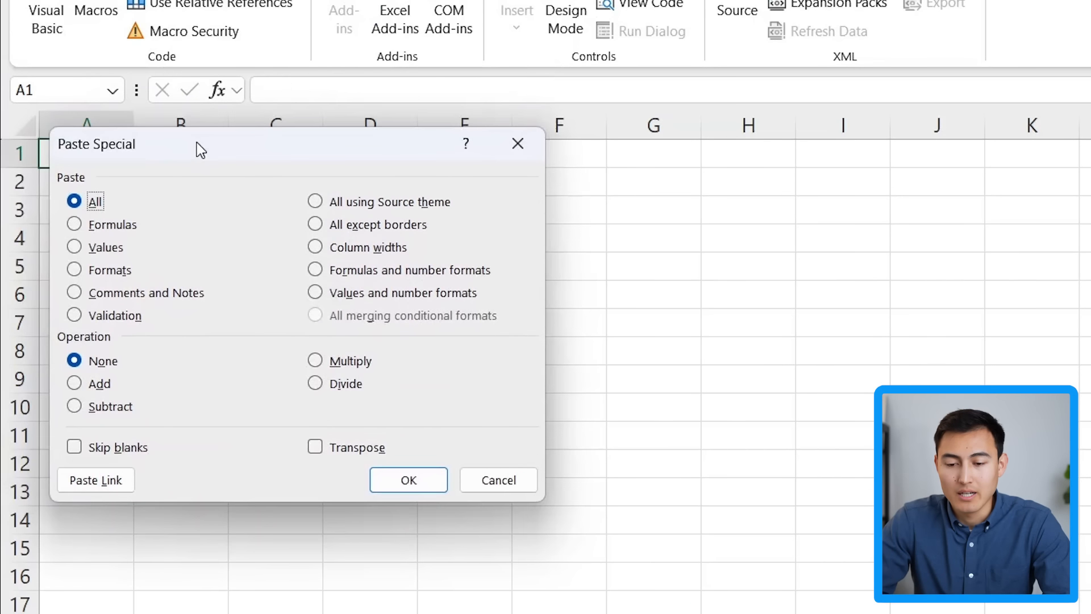
click(119, 250)
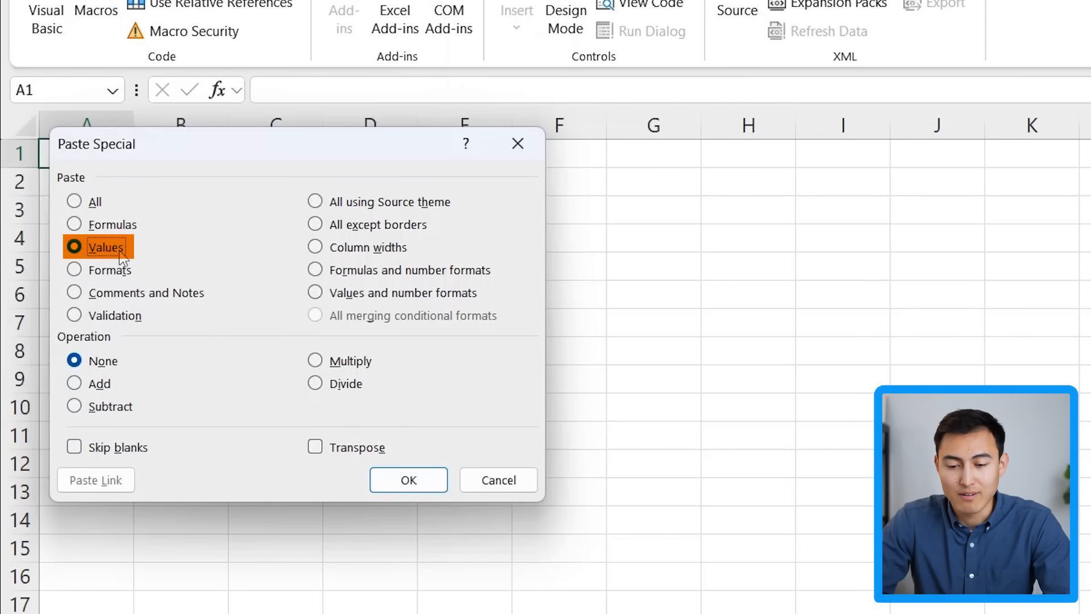
click(358, 449)
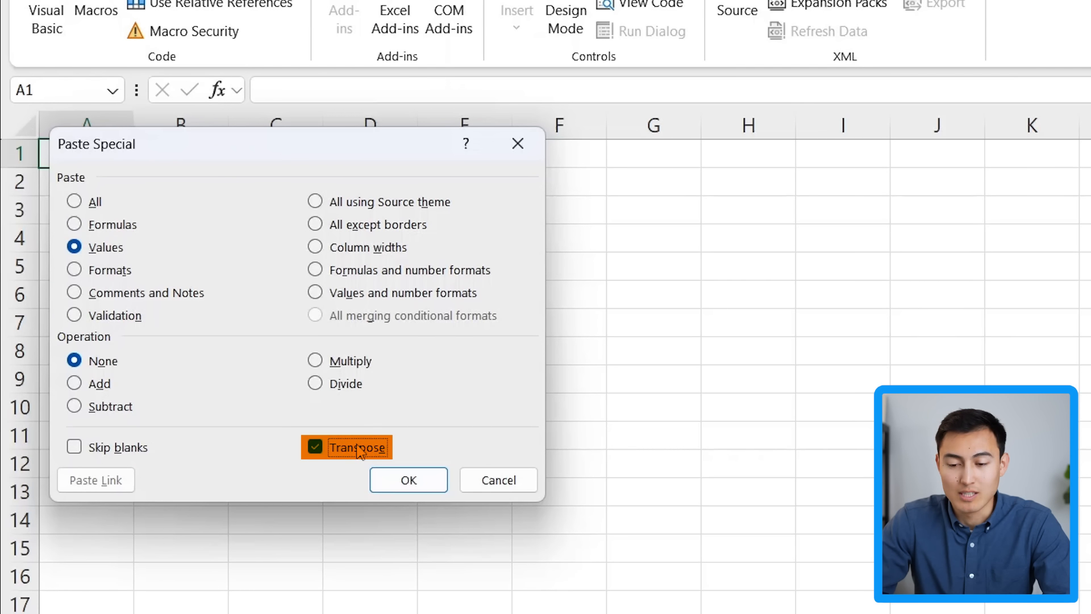
click(404, 483)
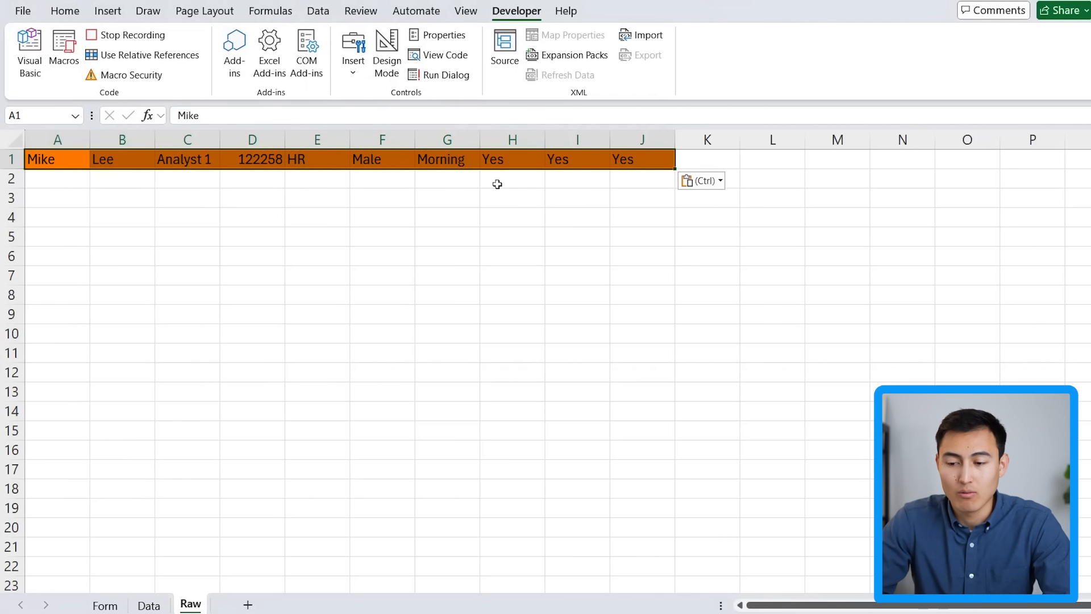
- Copy the pasted row A1:J1 and insert the copied cells at B3 of the Data sheet, shifting cells down
key(ctrl+c)
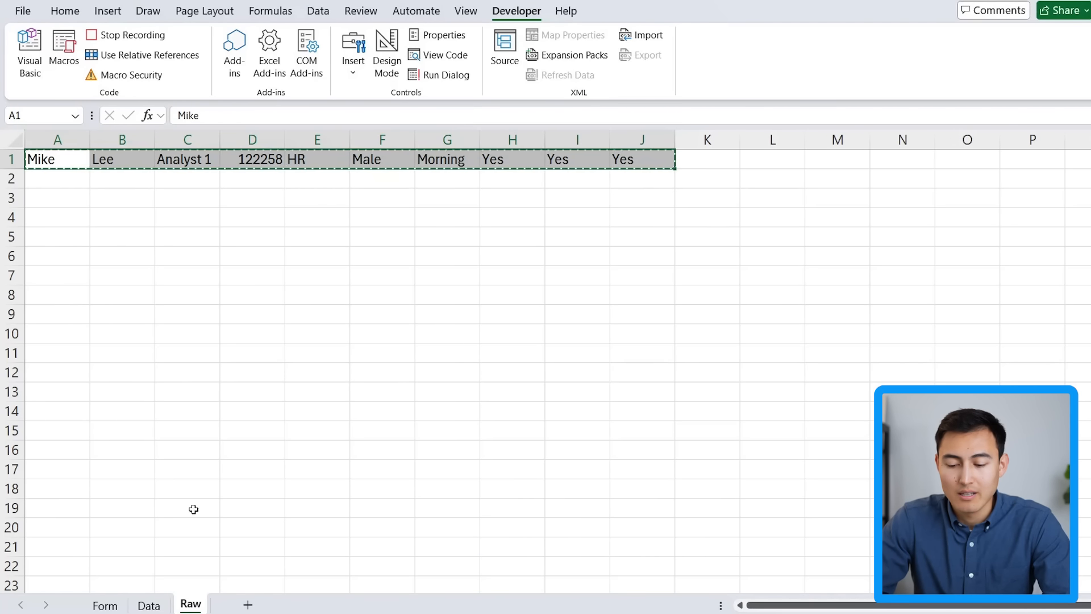
click(150, 606)
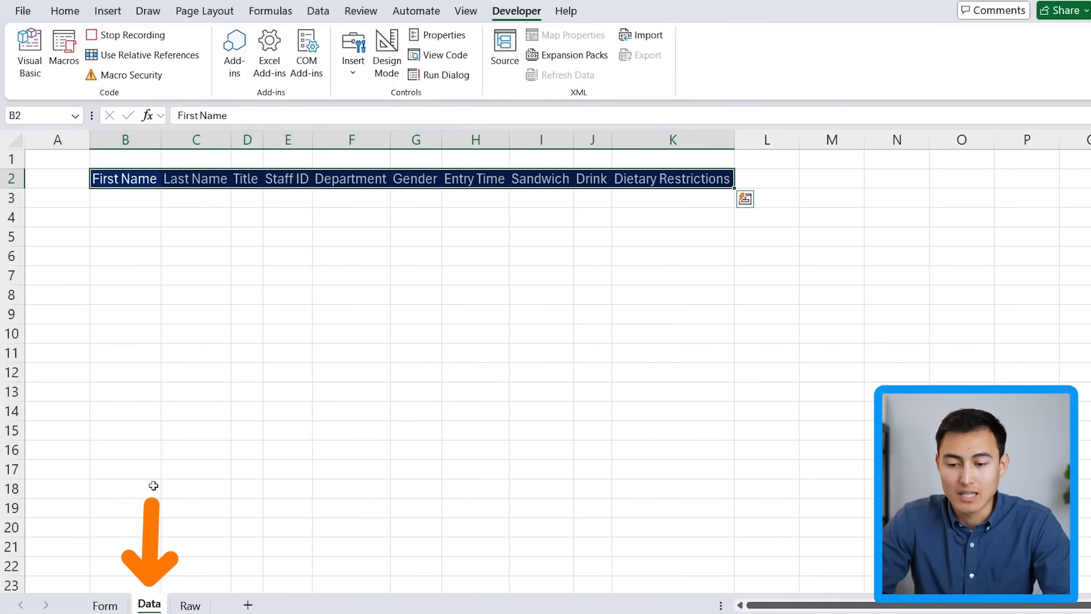
click(137, 198)
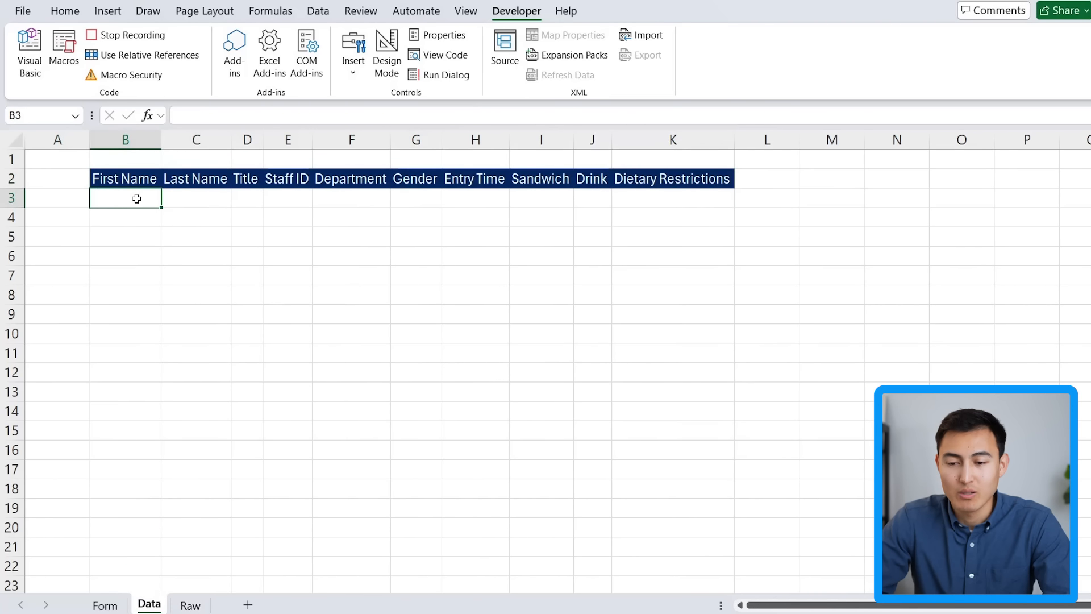
click(72, 14)
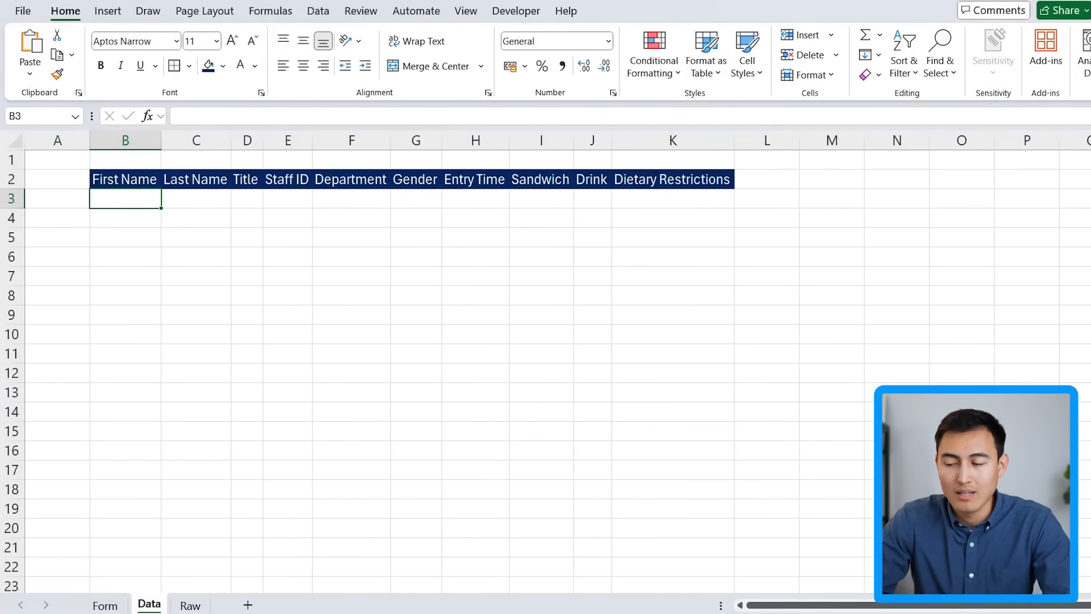
click(832, 37)
click(847, 59)
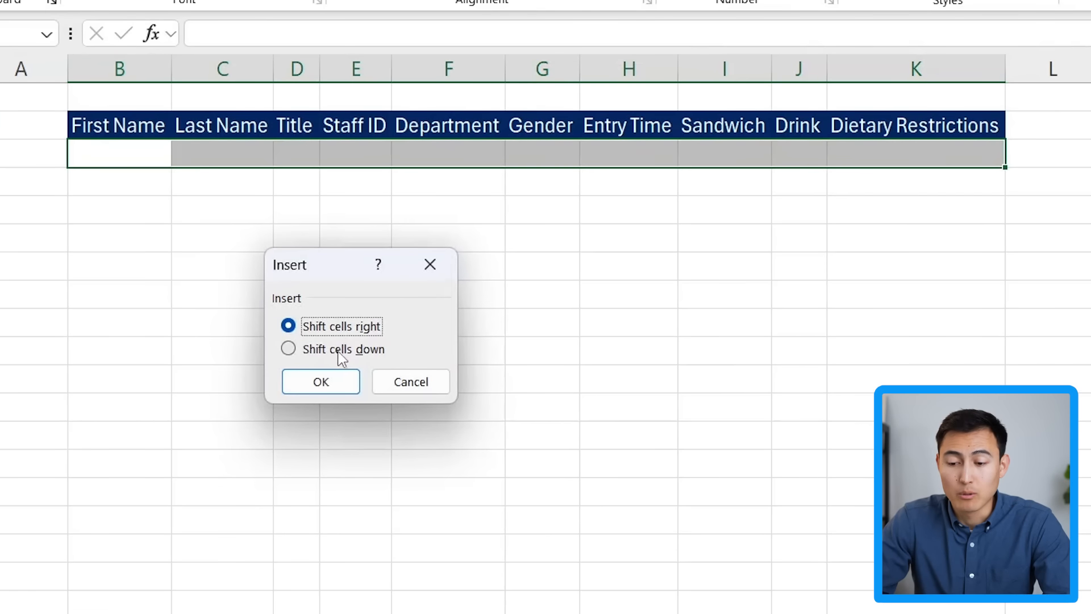
click(337, 351)
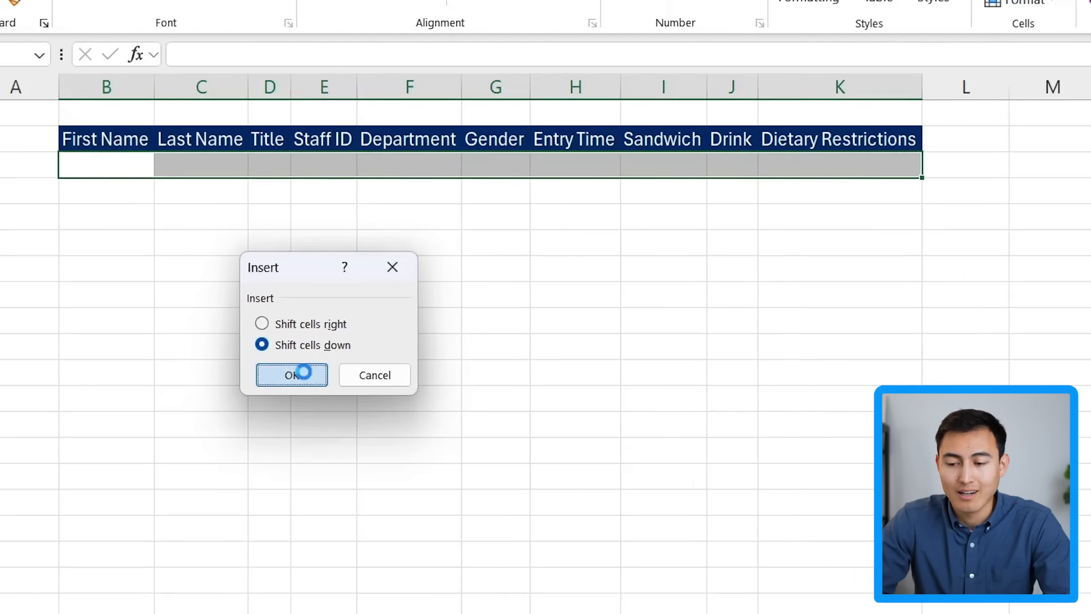
click(321, 382)
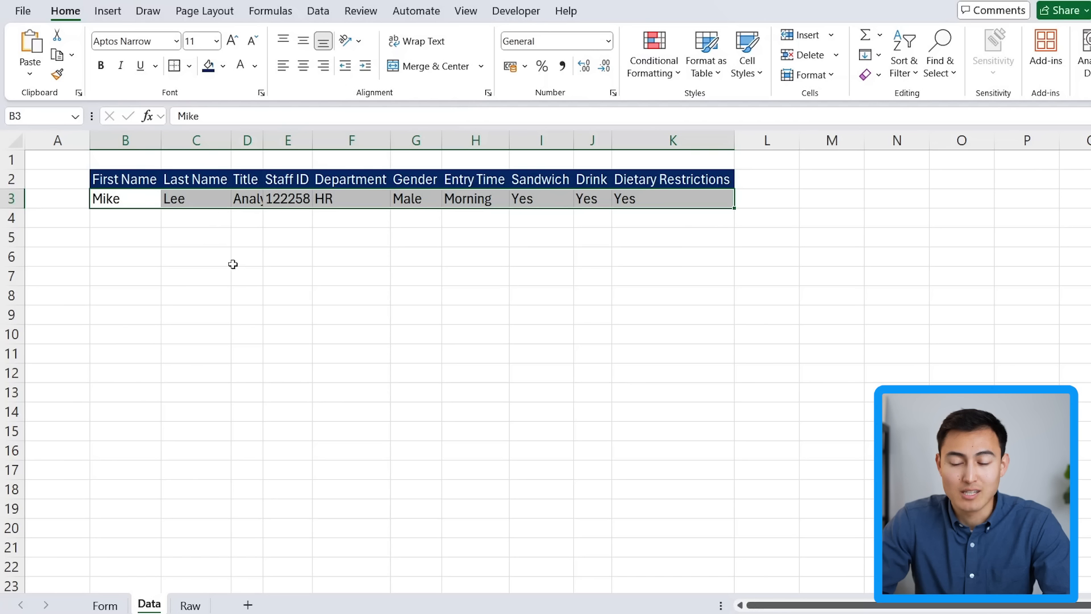
- Clear the First Name, Last Name and Title entries on the Form sheet
click(105, 603)
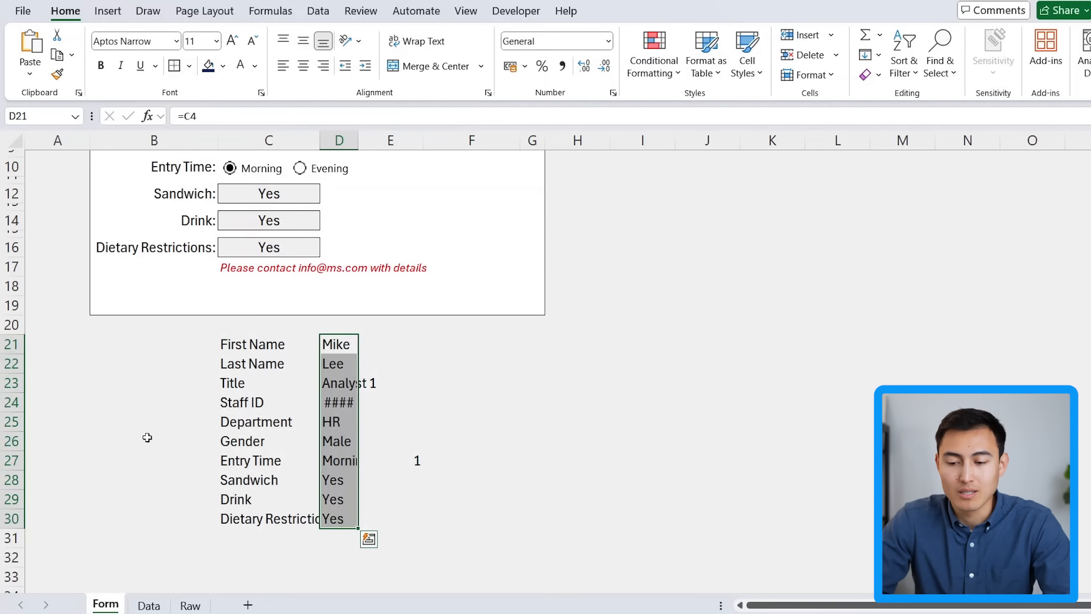
scroll(148, 438, up, 3)
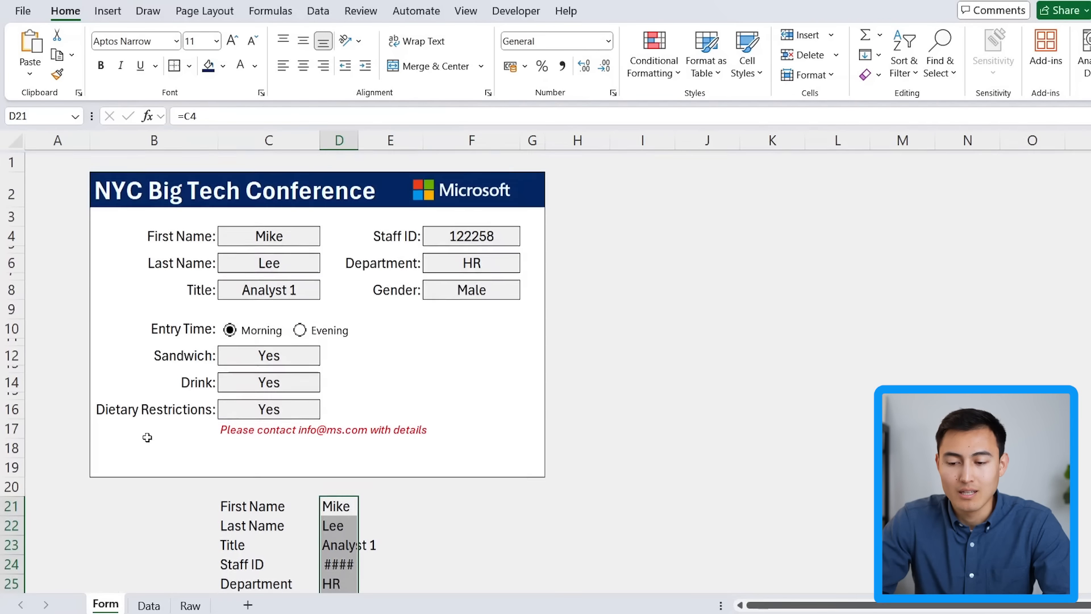
click(259, 233)
key(Delete)
click(249, 261)
key(Delete)
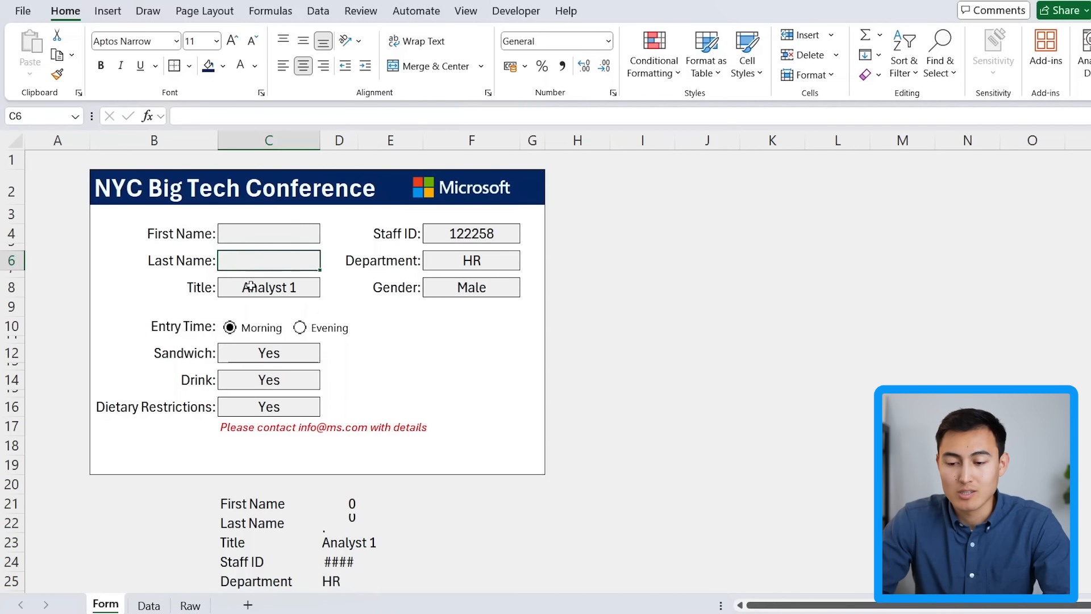
click(250, 286)
key(Delete)
- Clear the Sandwich, Drink and Dietary Restrictions entries in the form
click(260, 353)
click(267, 380)
key(Delete)
click(268, 406)
key(Delete)
- Clear the Staff ID, Department and Gender entries in the form
click(450, 238)
key(Delete)
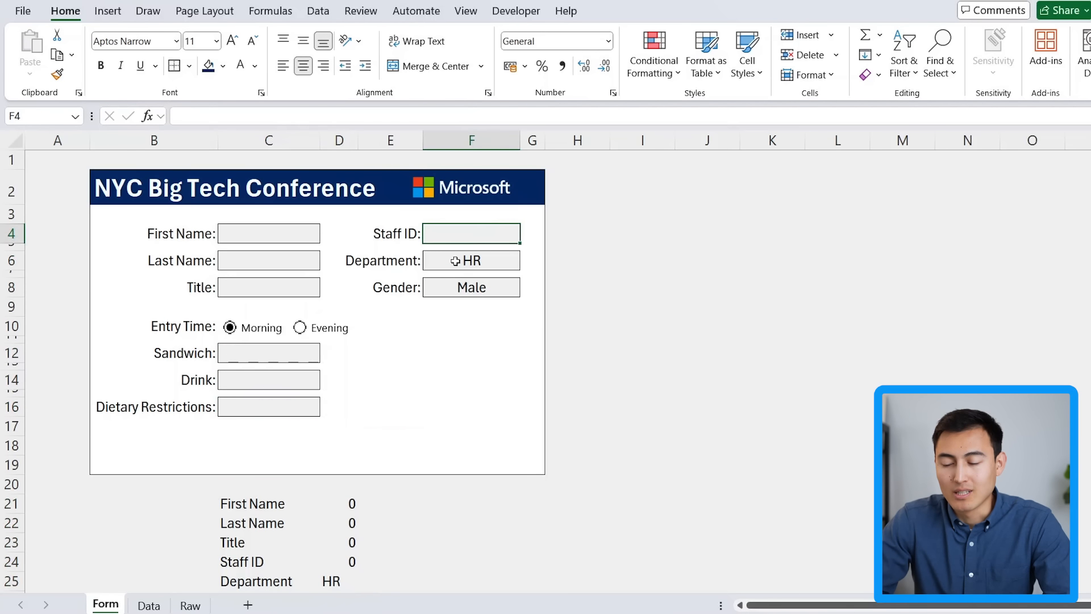
click(456, 261)
key(Delete)
click(449, 289)
key(Delete)
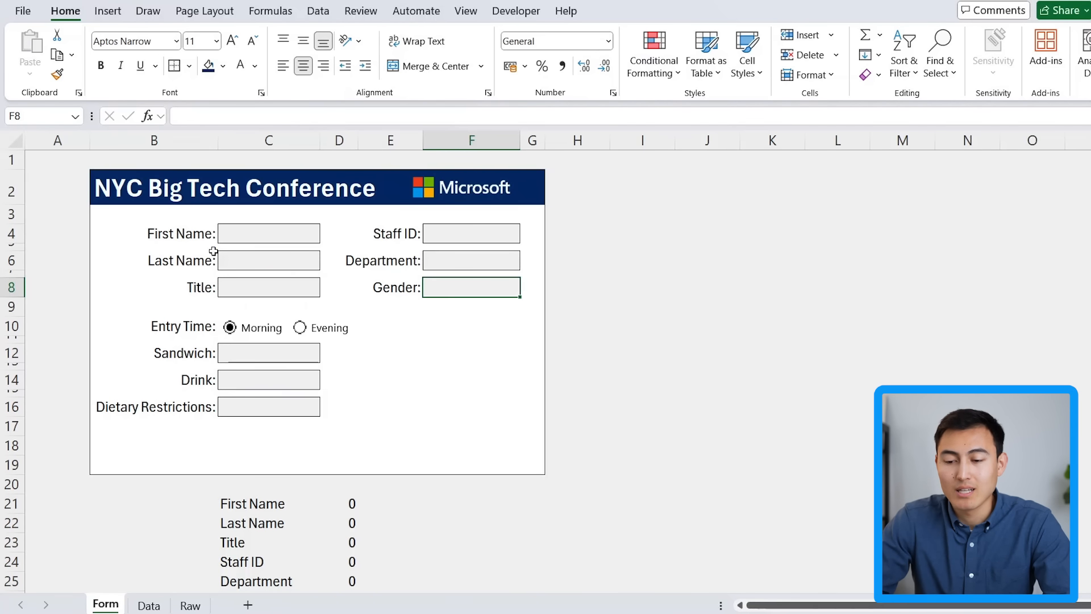
- Select the First Name entry cell C4 and stop recording the macro
click(244, 238)
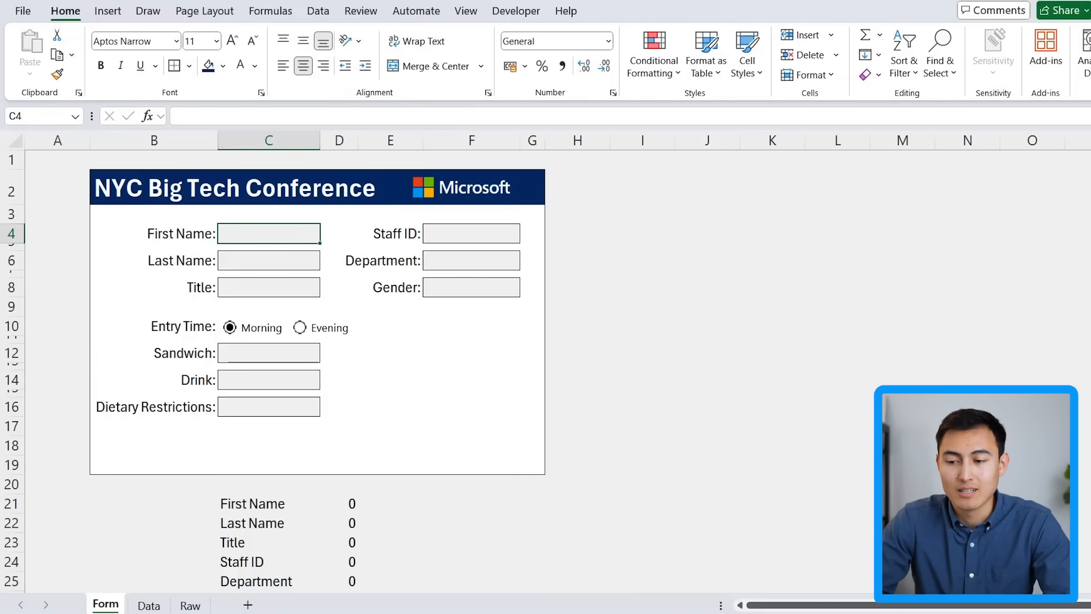
click(516, 11)
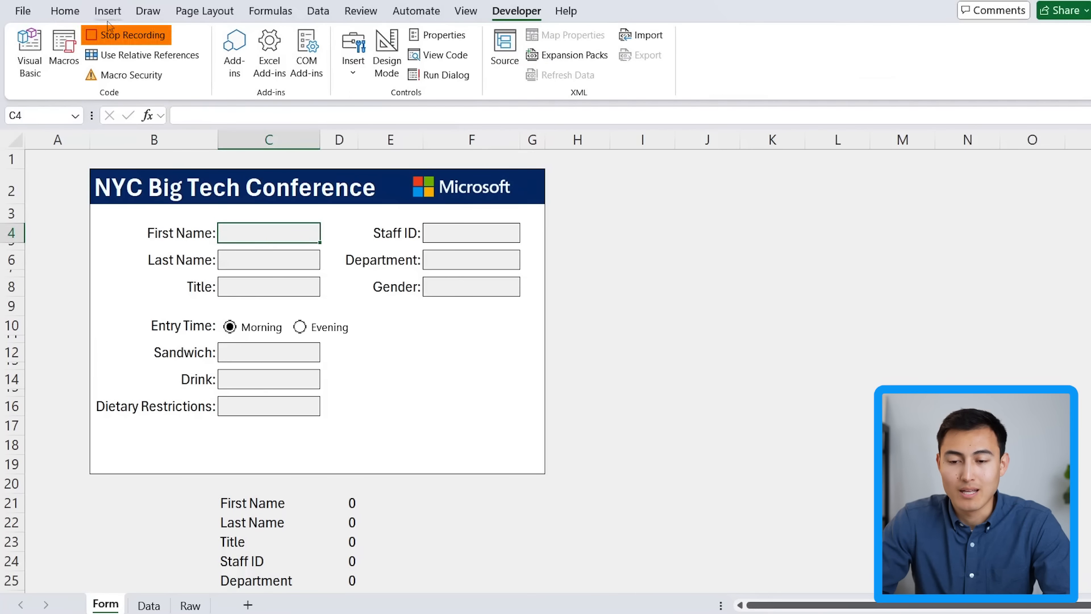
click(126, 35)
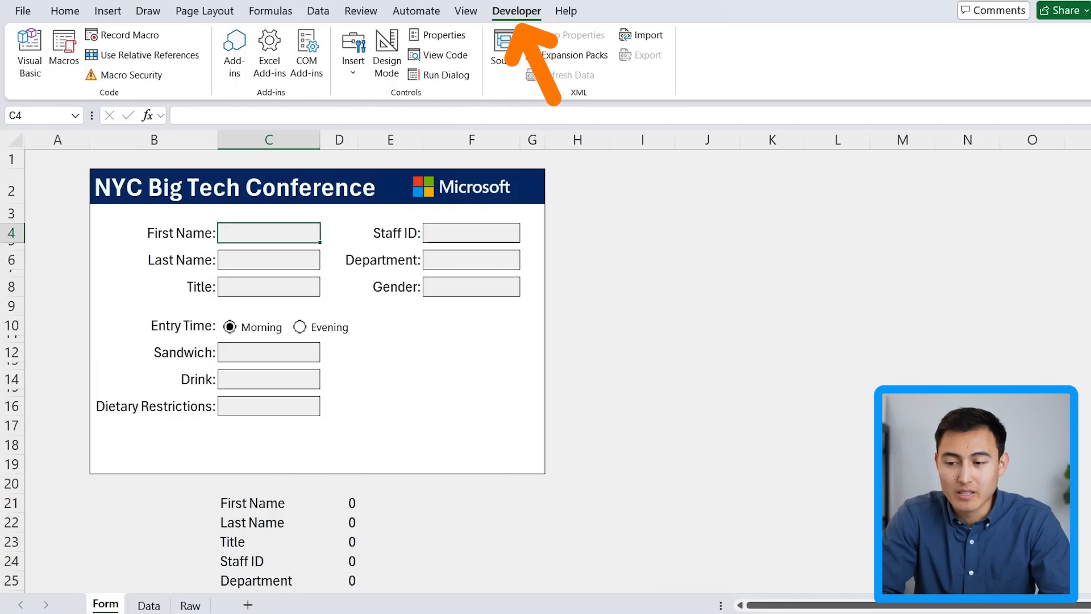
- Insert a form control button below the Dietary Restrictions field and assign the Autome macro to it
click(353, 77)
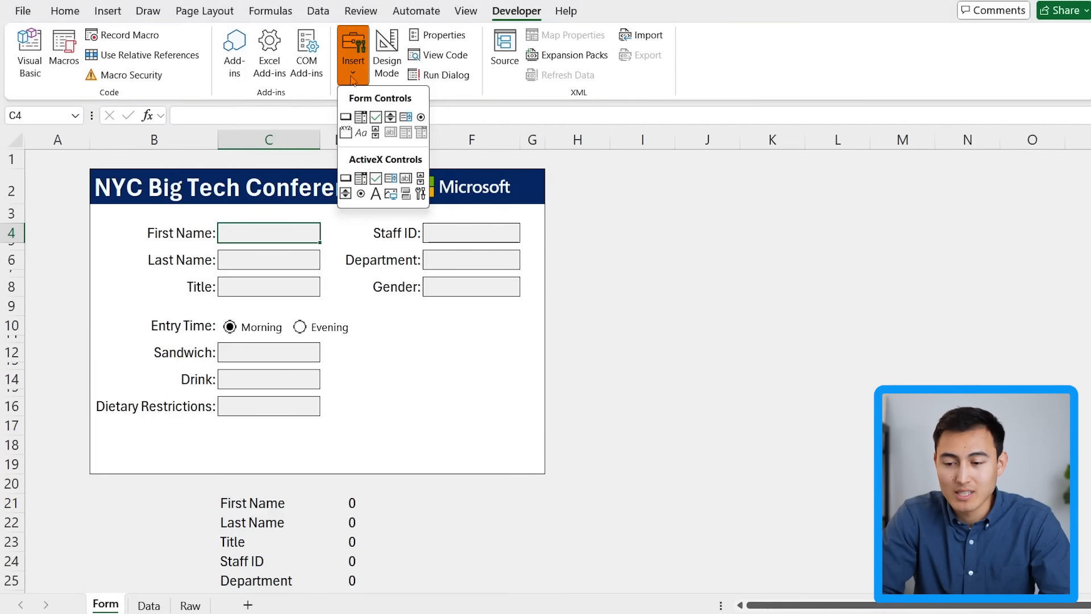
click(347, 116)
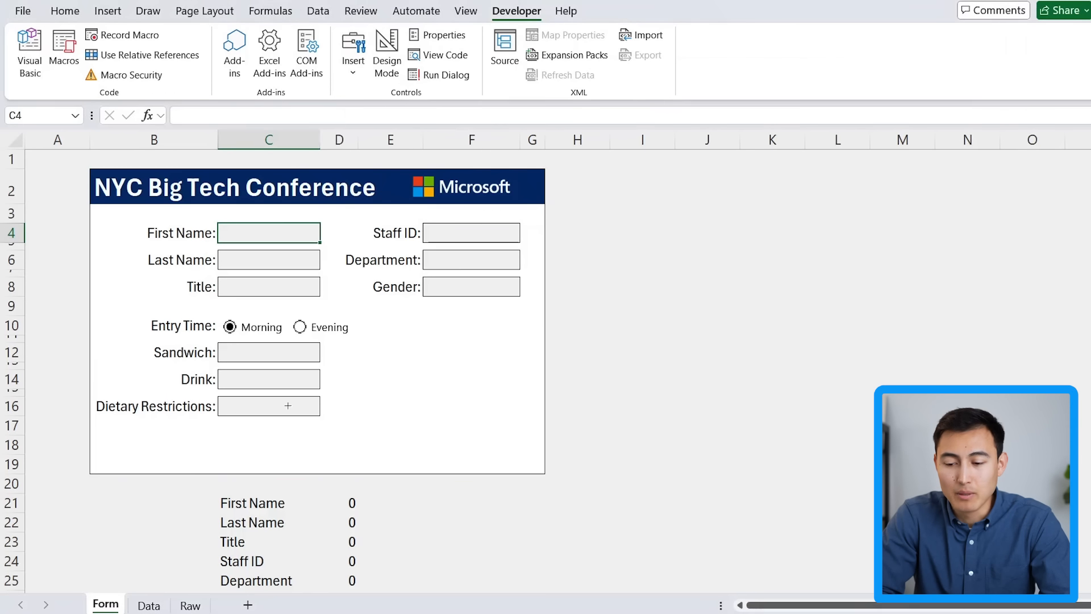
drag(269, 436, 388, 464)
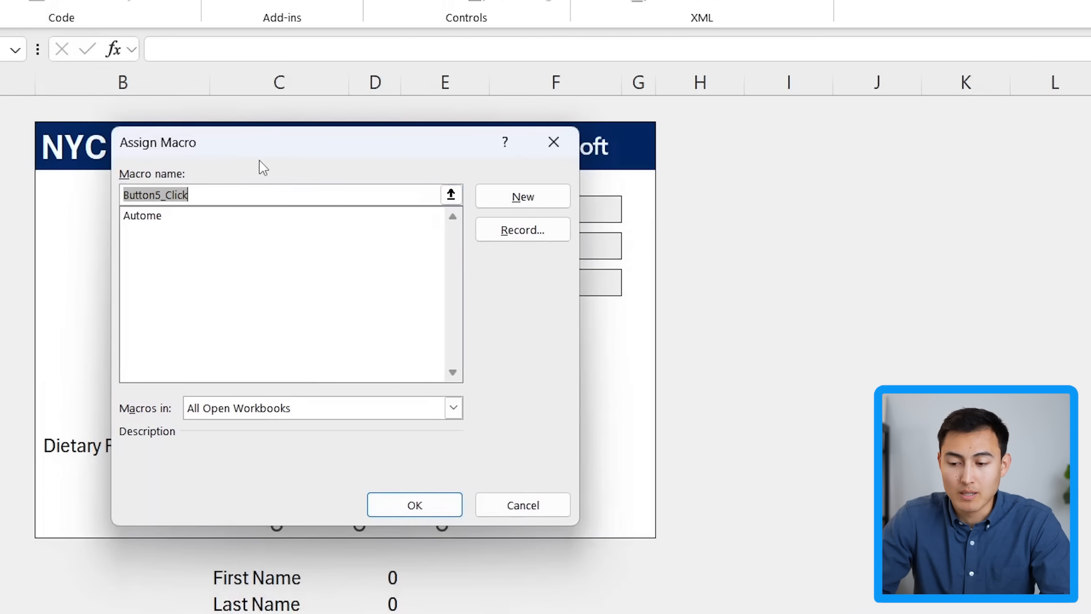
click(152, 219)
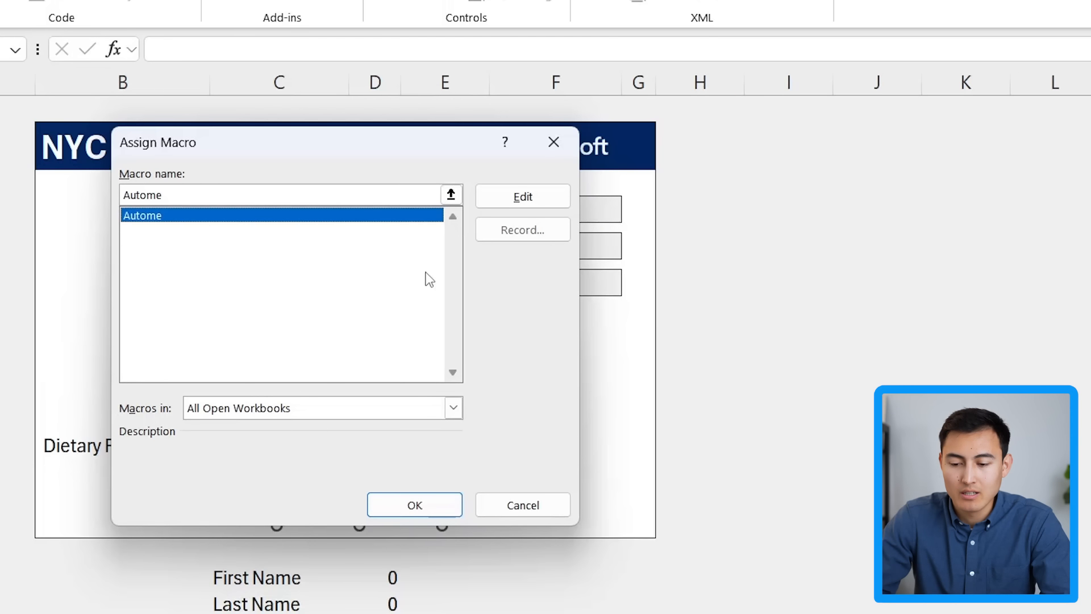
click(415, 506)
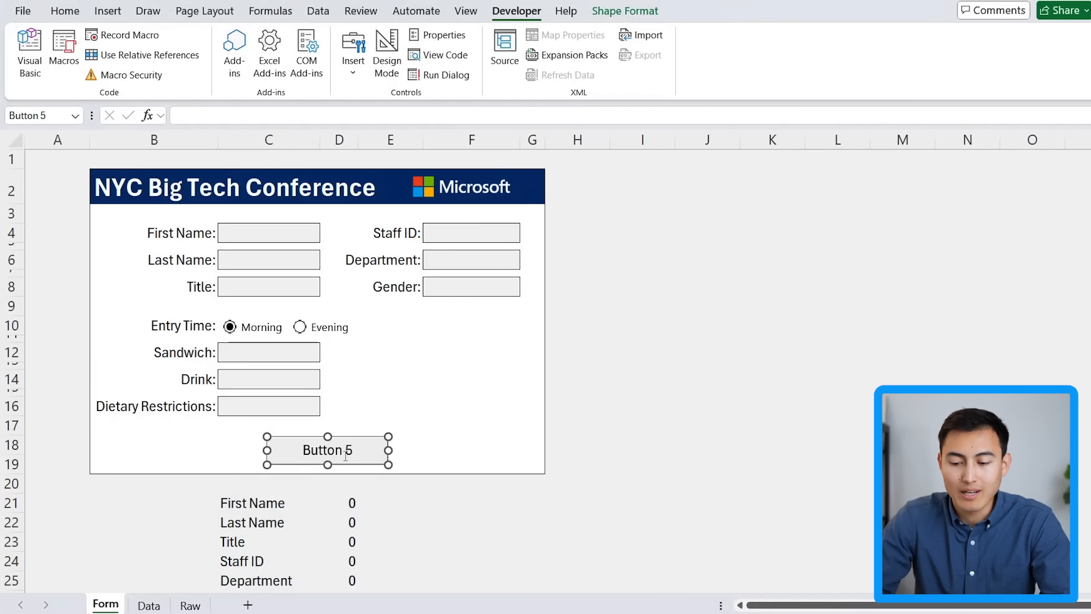
- Change the new button's label to Submit and deselect it
click(314, 453)
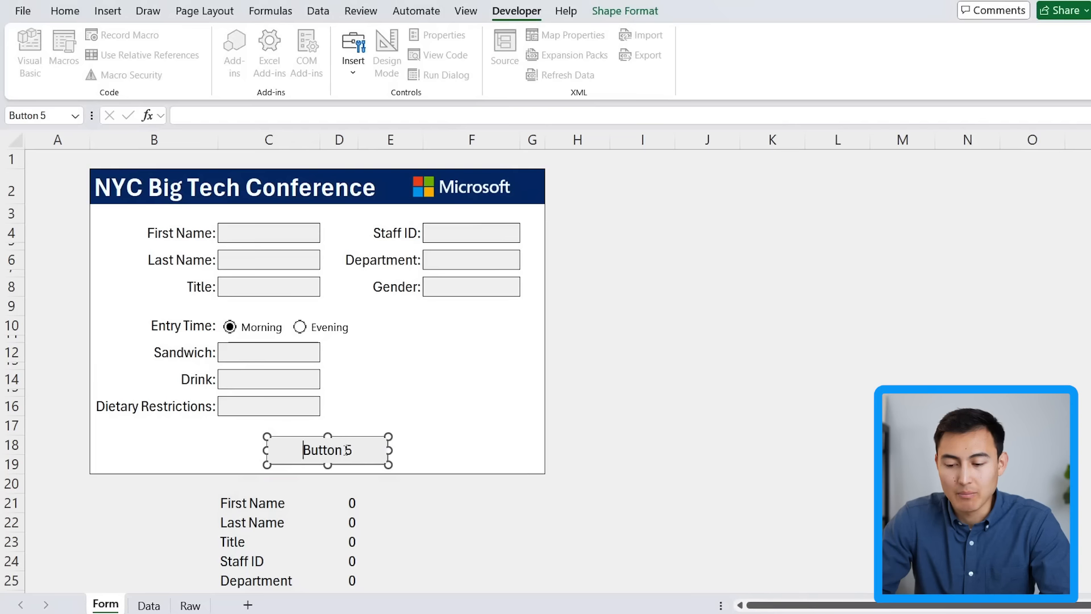
text(Submi)
key(shift+End)
text(t)
click(511, 405)
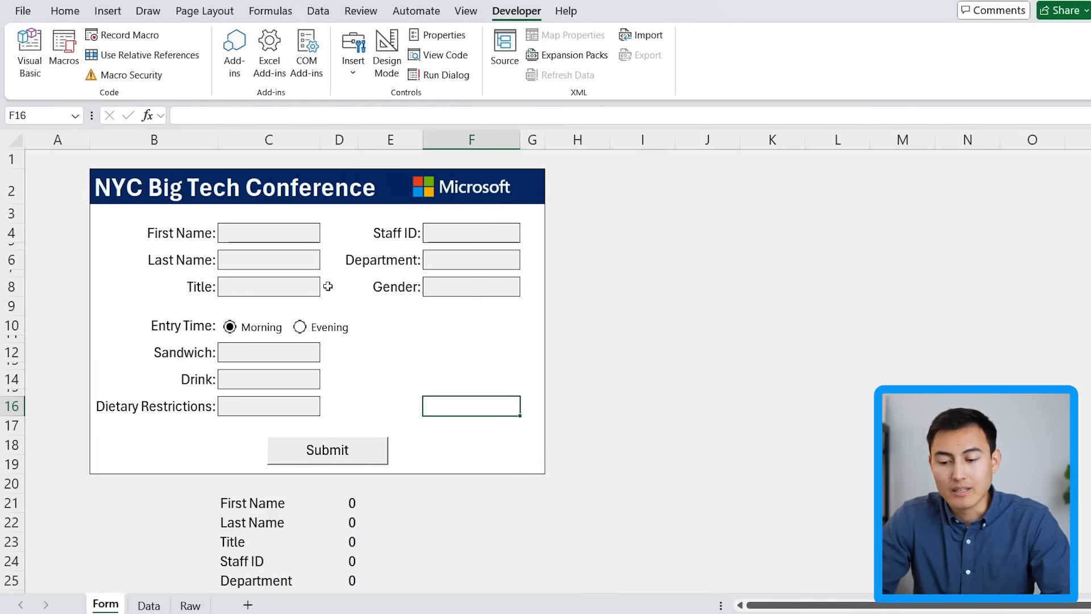
- Complete the form with a sample attendee (Associate, Tech, Male, Morning, No for sandwich, drink and dietary restrictions) and submit it
click(295, 237)
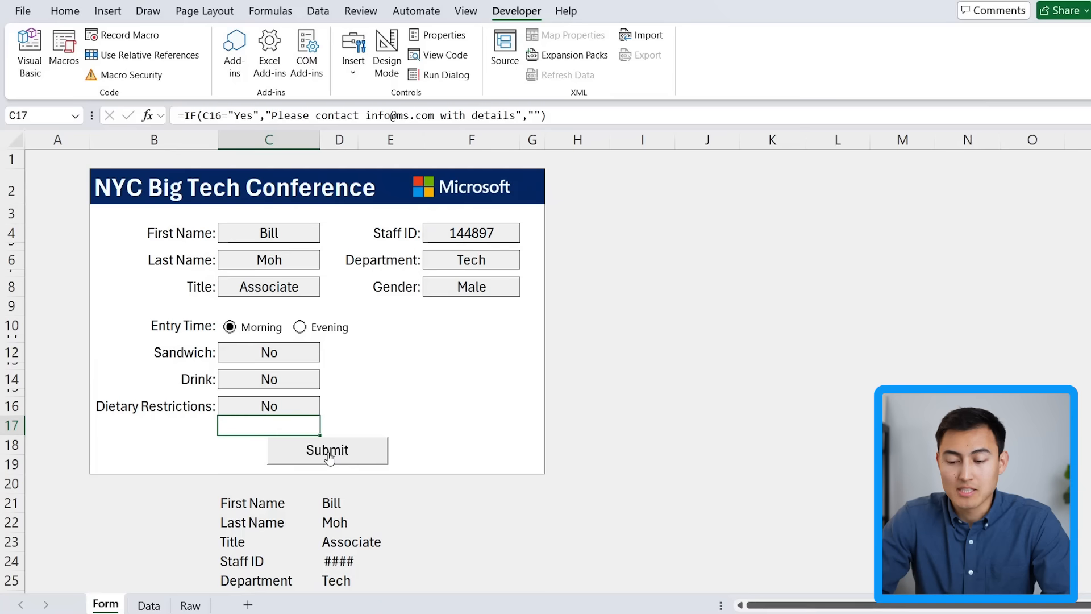
click(330, 458)
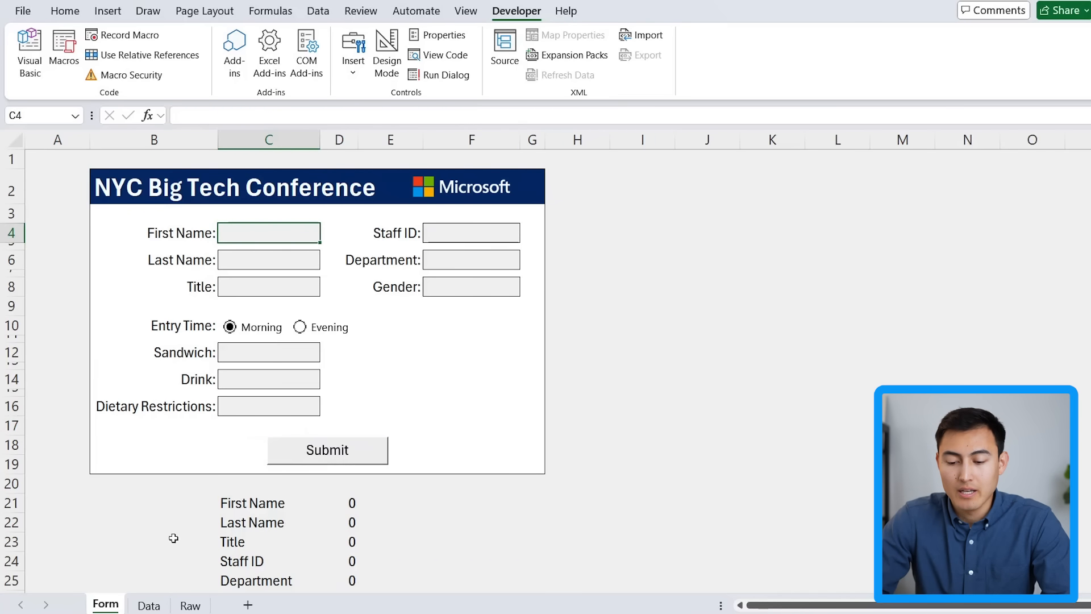
- Check the submitted entry in the Data sheet and widen the Title column D to fit its full text
click(148, 606)
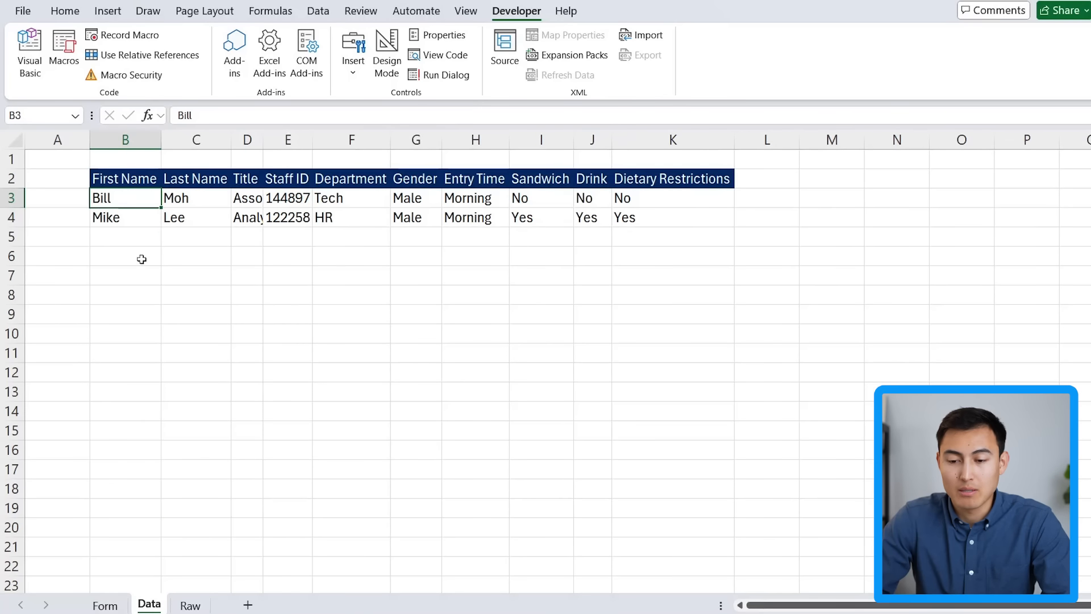
drag(263, 139, 298, 139)
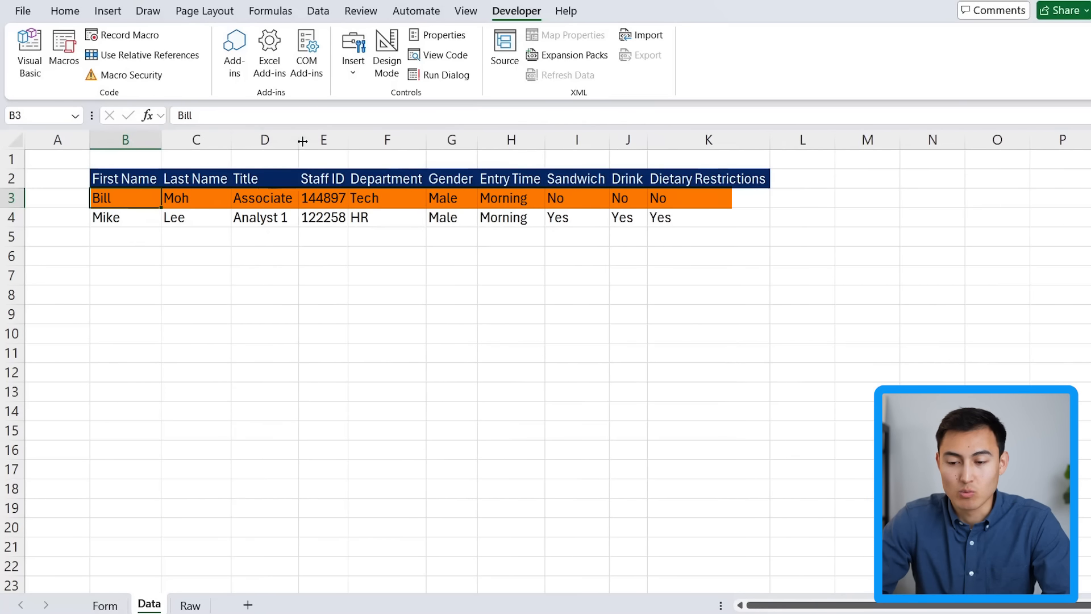
click(116, 223)
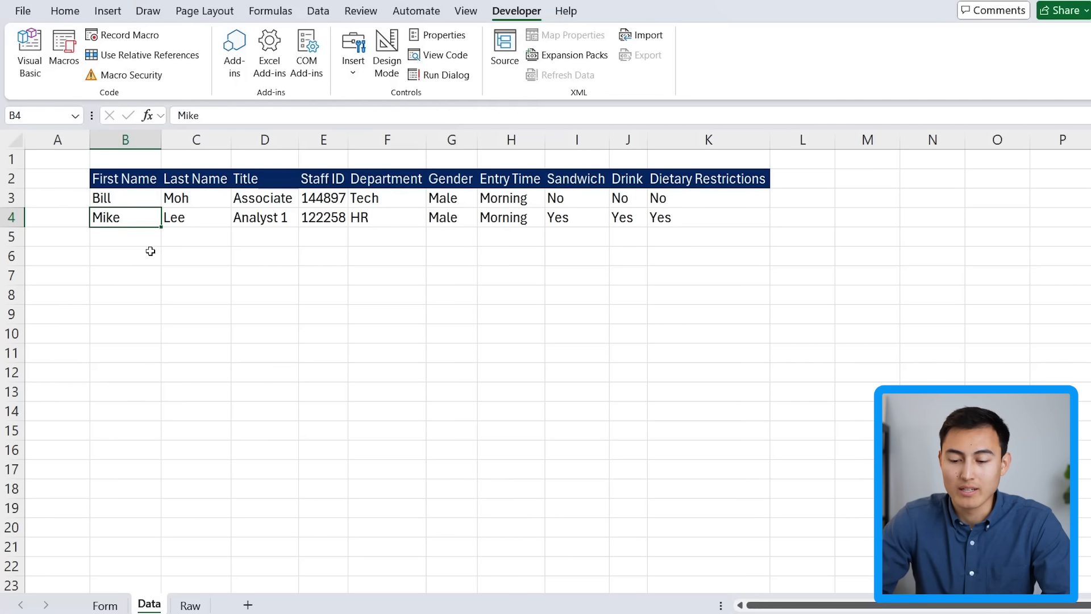
- Hide the helper table in C21:F30 of the Form sheet by setting its font color to the background's light gray, then deselect it
key(ctrl+Page_Up)
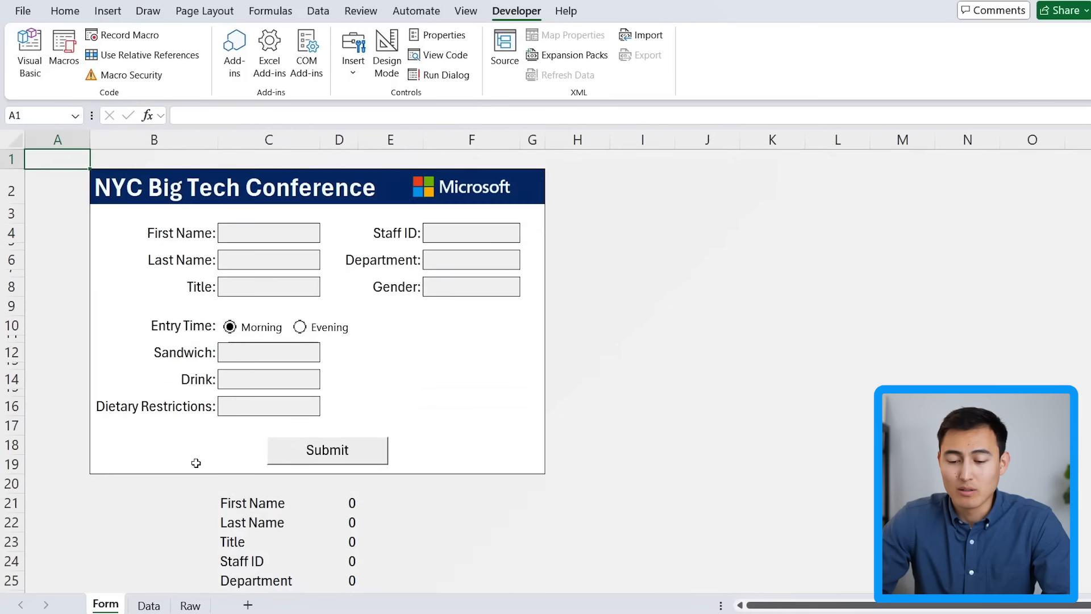
scroll(172, 464, down, 3)
drag(256, 329, 436, 499)
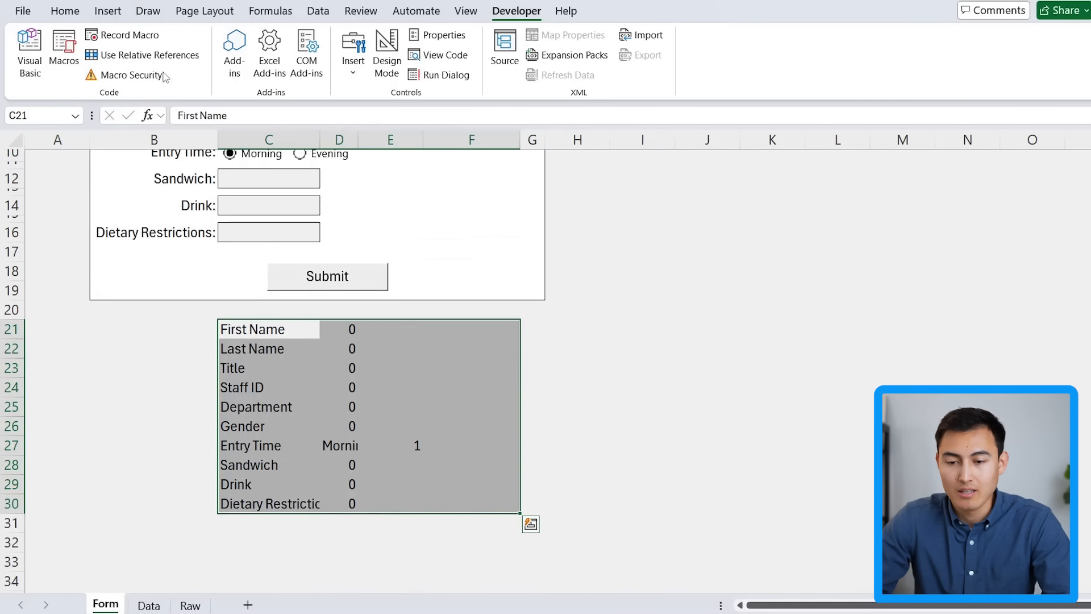
click(66, 11)
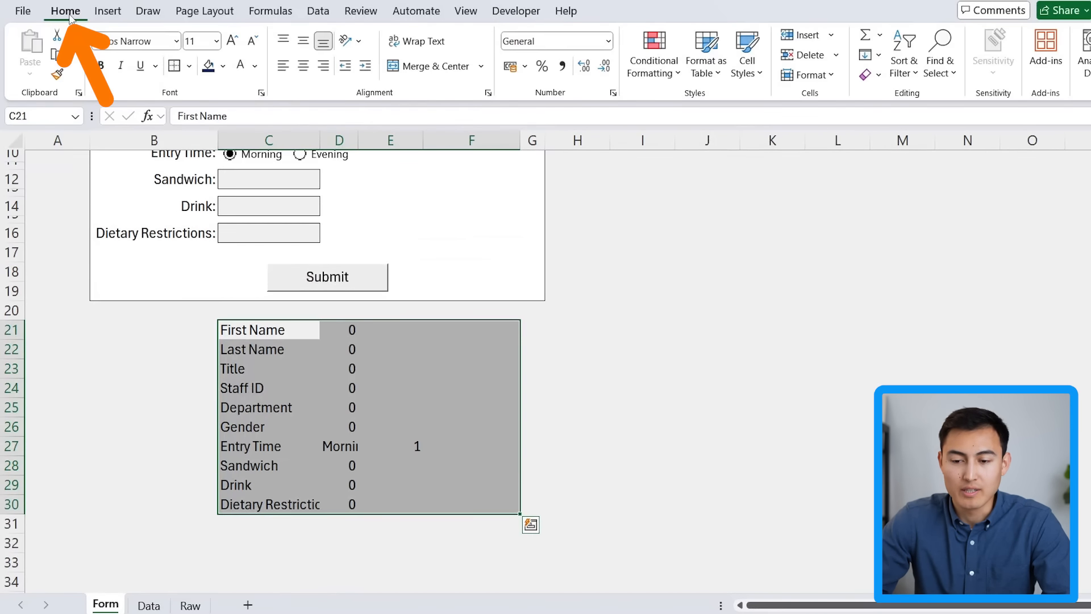
click(256, 66)
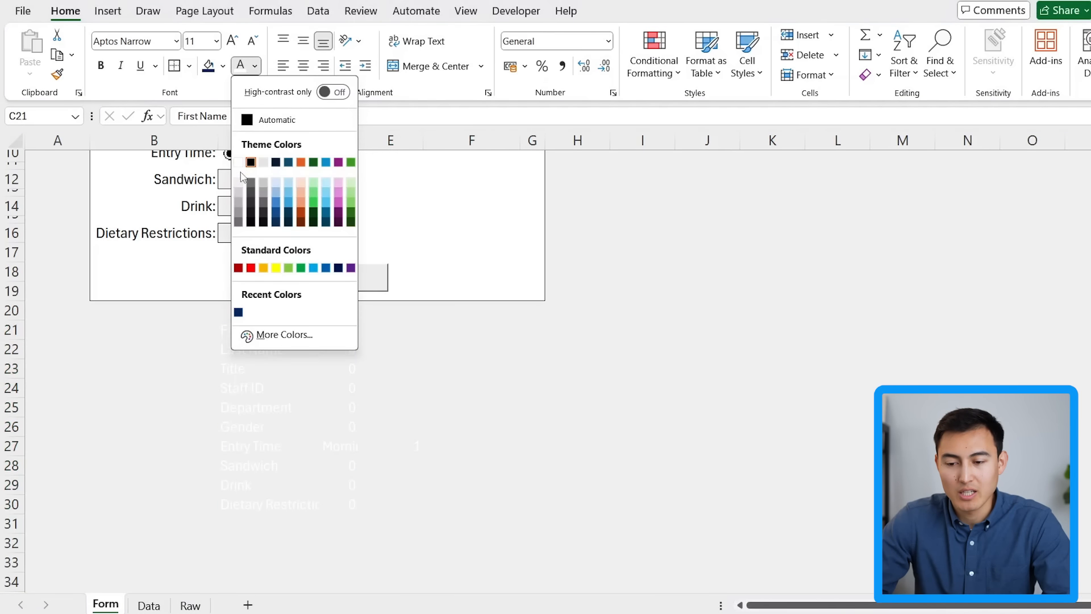
click(238, 182)
scroll(78, 397, up, 3)
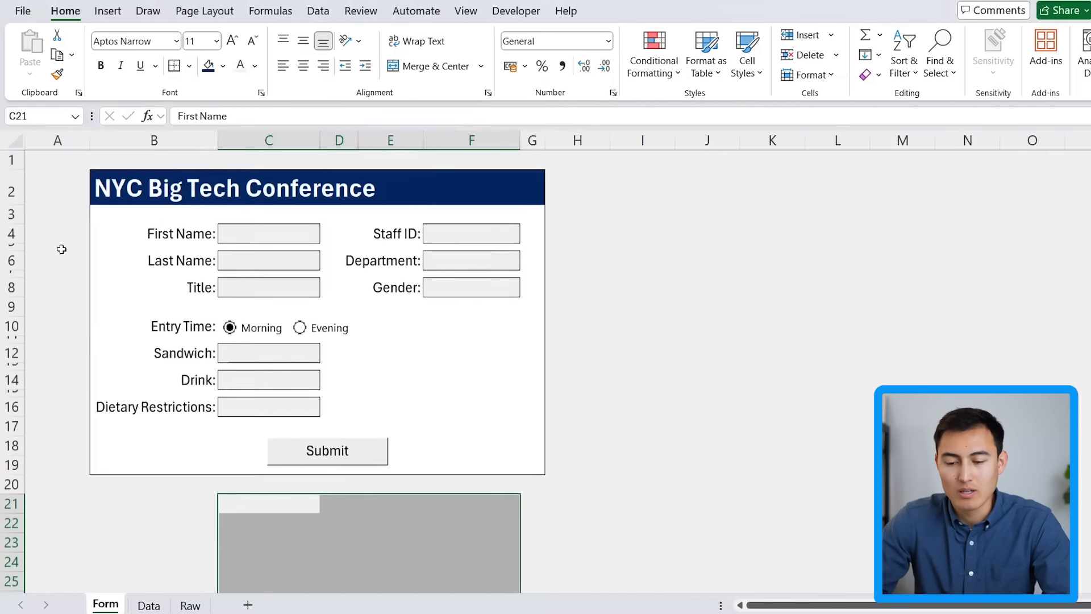
click(55, 246)
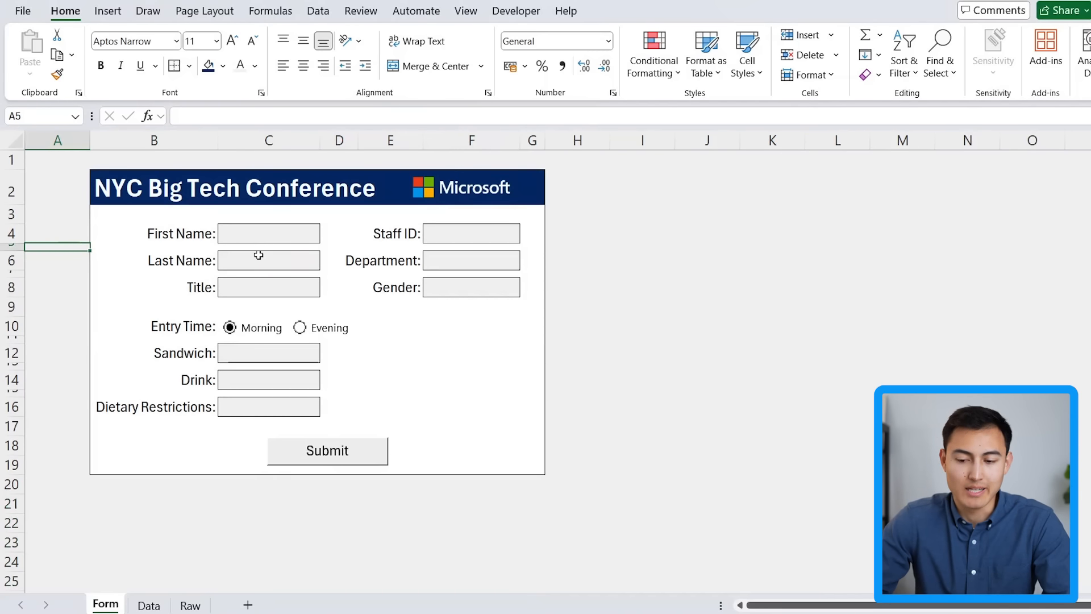